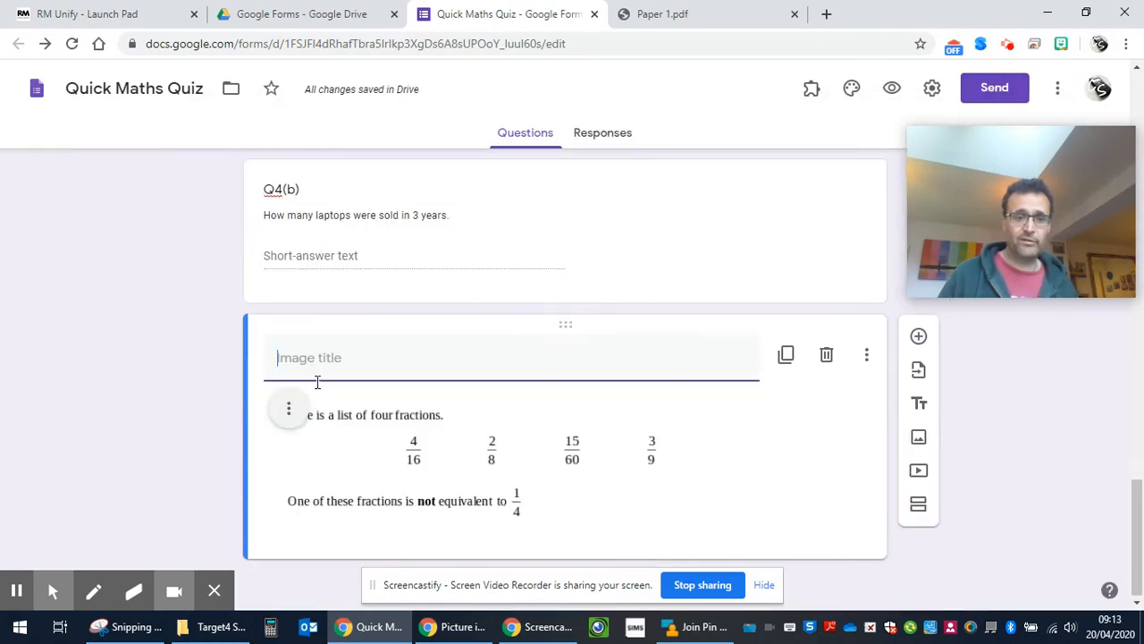
# Step: Title the fractions image Q5 and add a multiple-choice question below it, also titled Q5
pyautogui.click(318, 360)
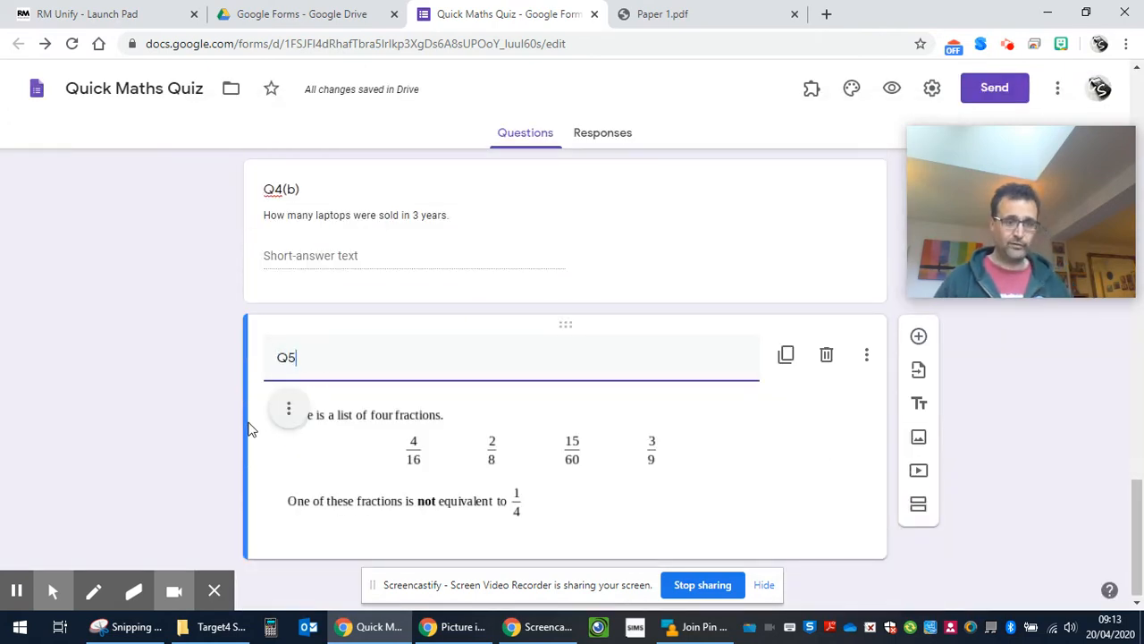
pyautogui.click(773, 501)
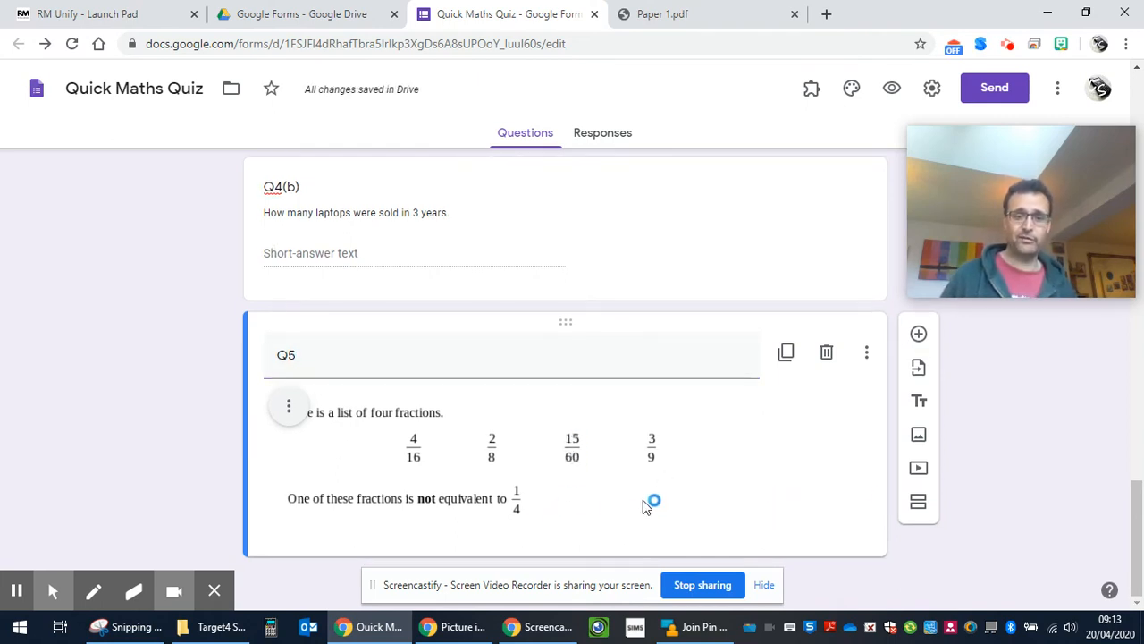
pyautogui.click(918, 340)
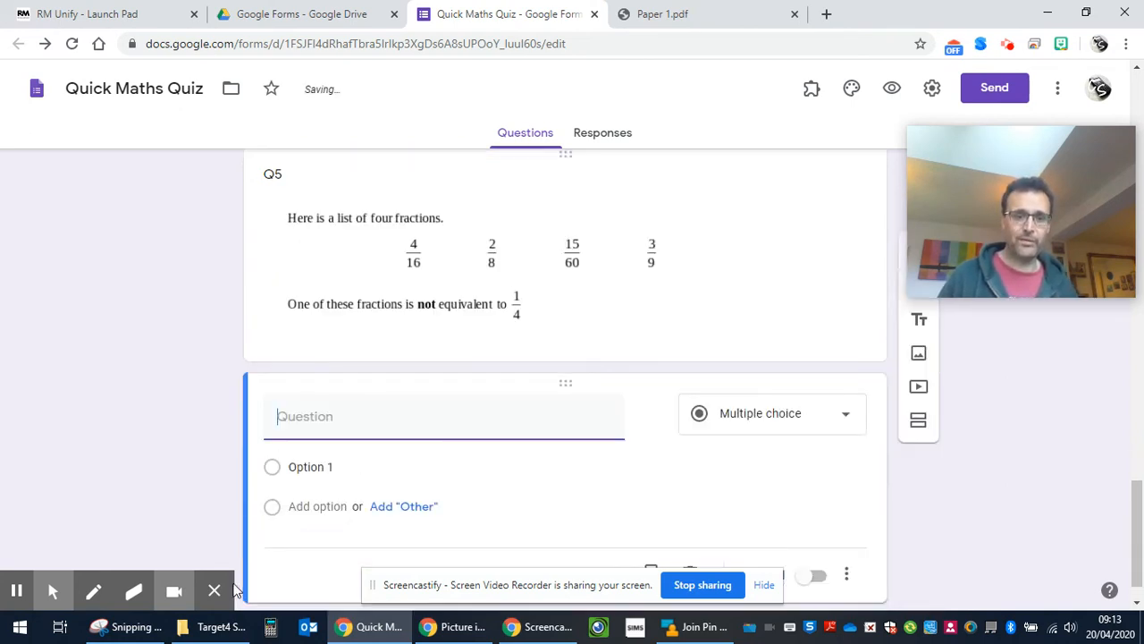
pyautogui.click(299, 416)
pyautogui.write('Q')
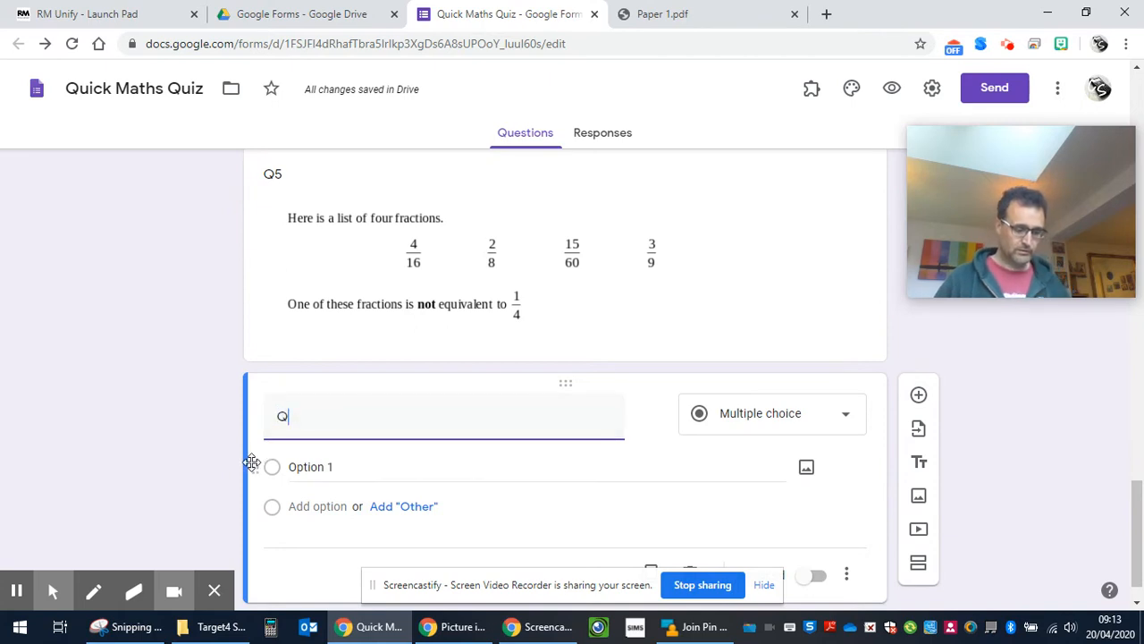
pyautogui.write('5')
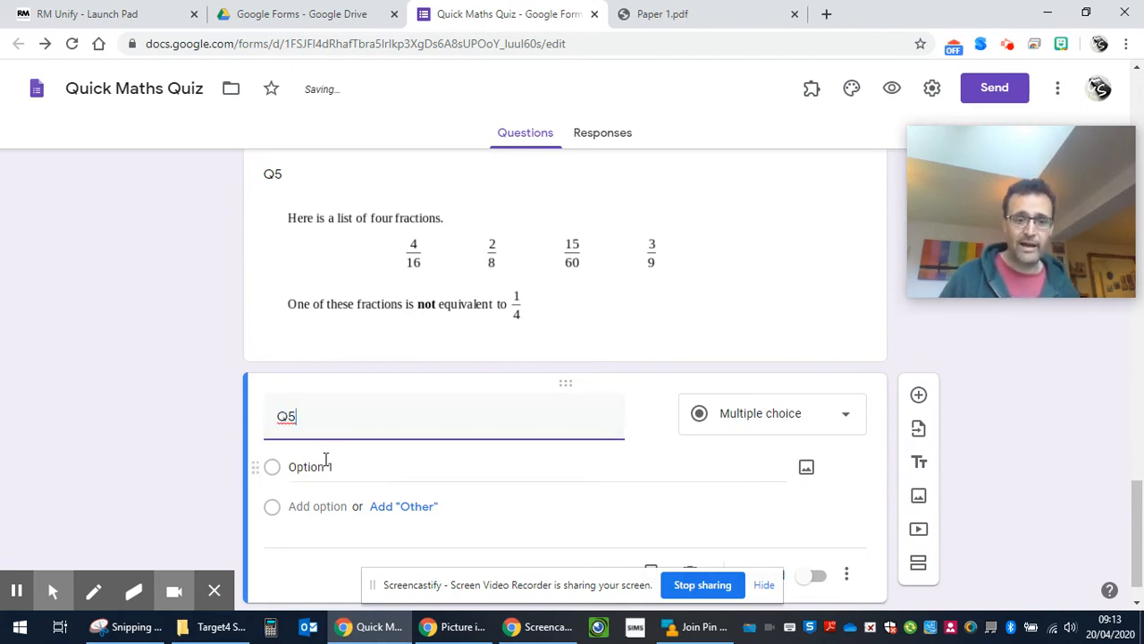
pyautogui.click(305, 308)
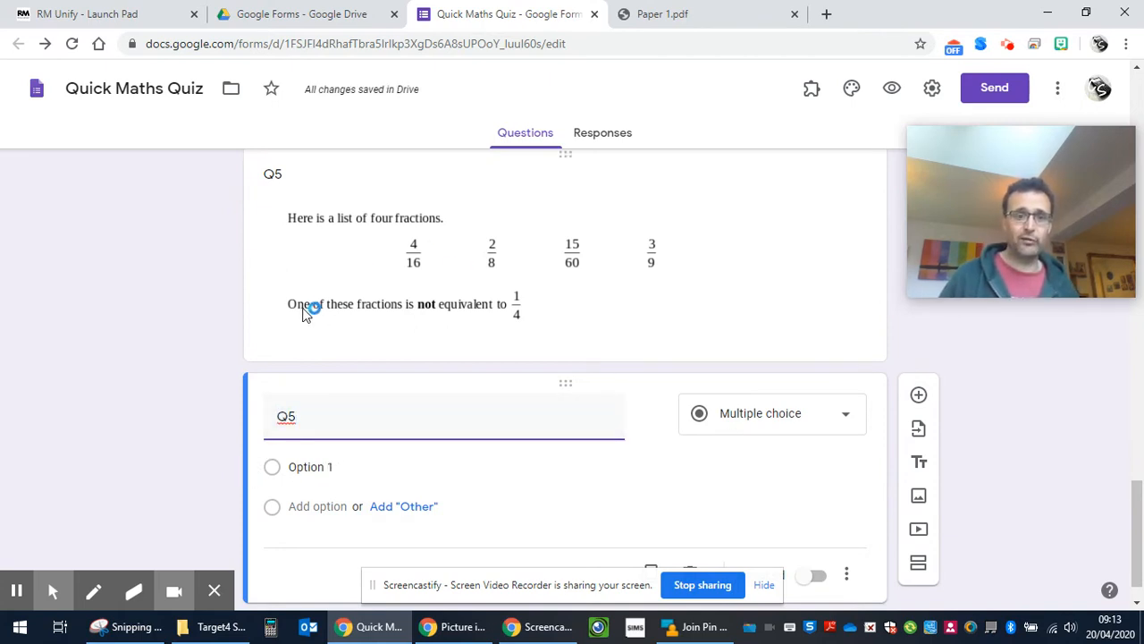
pyautogui.click(404, 335)
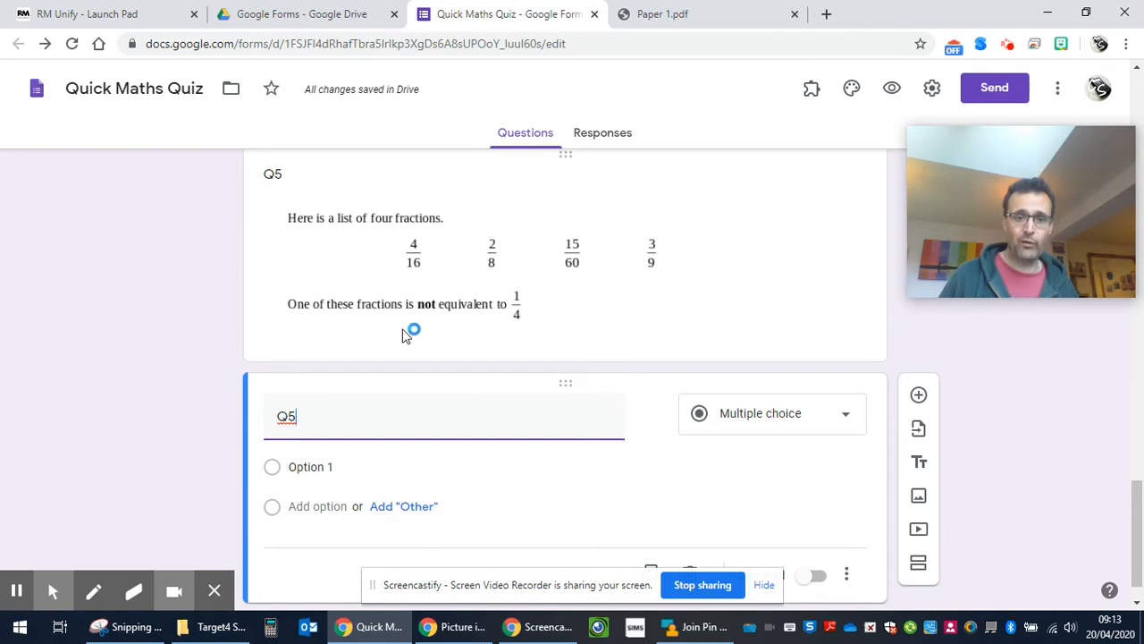
# Step: Show the description on the new Q5 question and enter "Which one?" in it
pyautogui.click(849, 580)
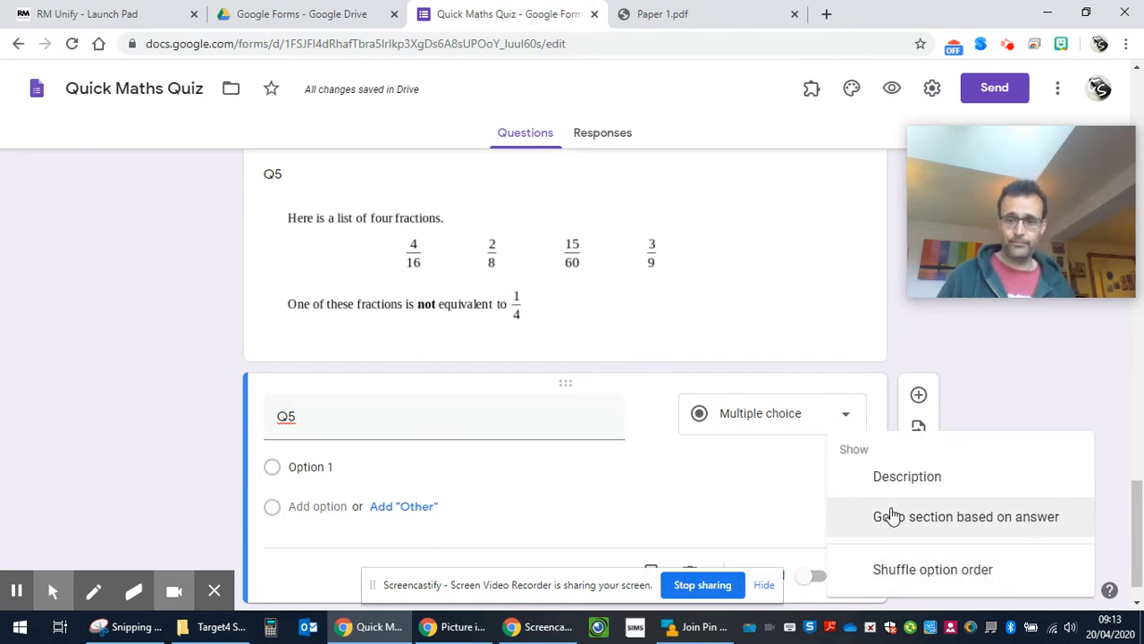
pyautogui.click(764, 510)
pyautogui.click(844, 579)
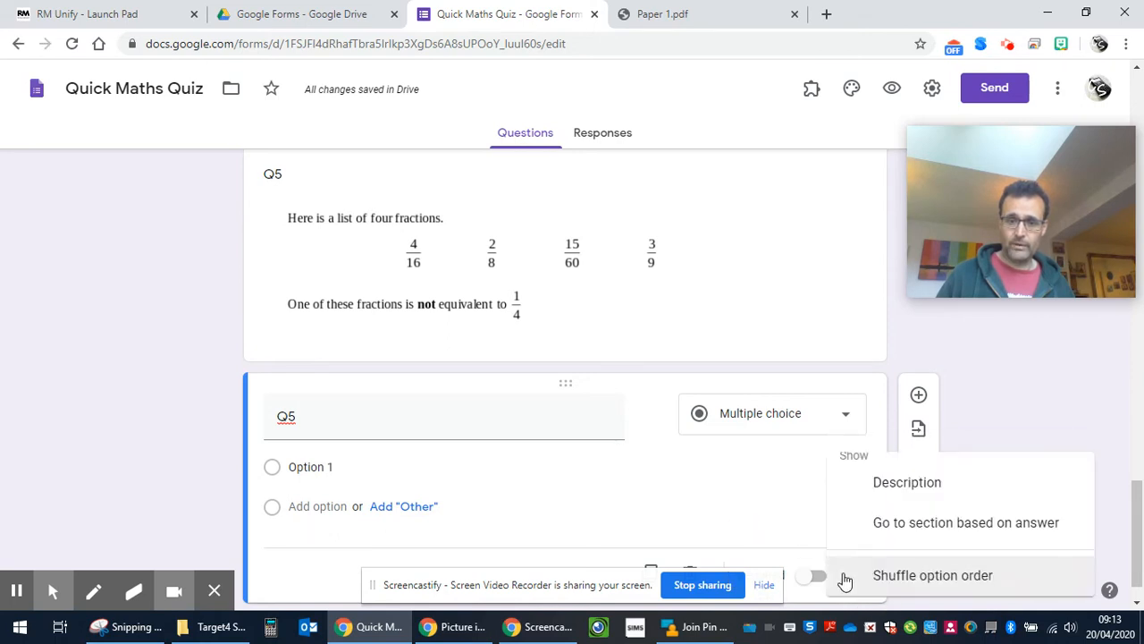
pyautogui.click(884, 483)
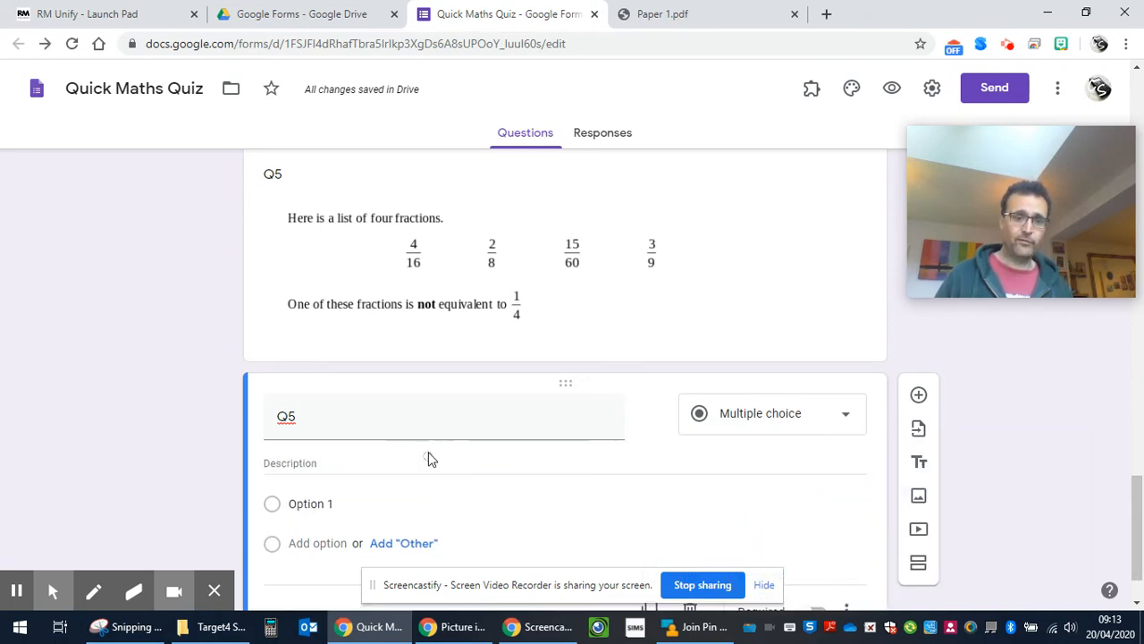
pyautogui.click(410, 467)
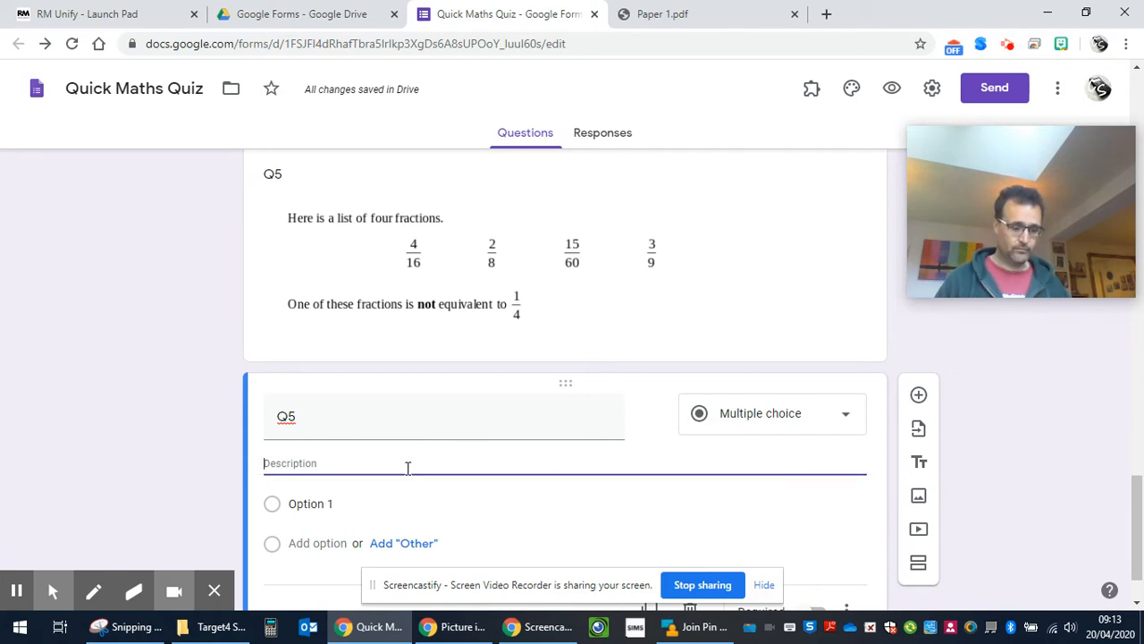
pyautogui.write('Which one?')
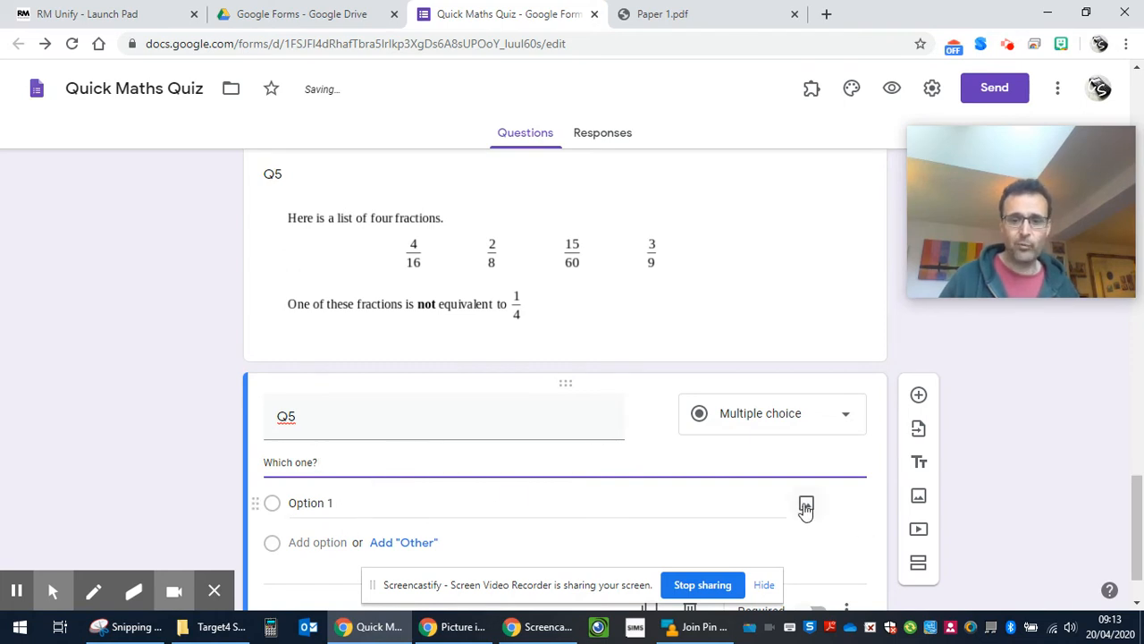
# Step: Attach the 4/16 image Q5a.png from the Target4 Set1 folder to Option 1 of the Q5 question
pyautogui.click(805, 507)
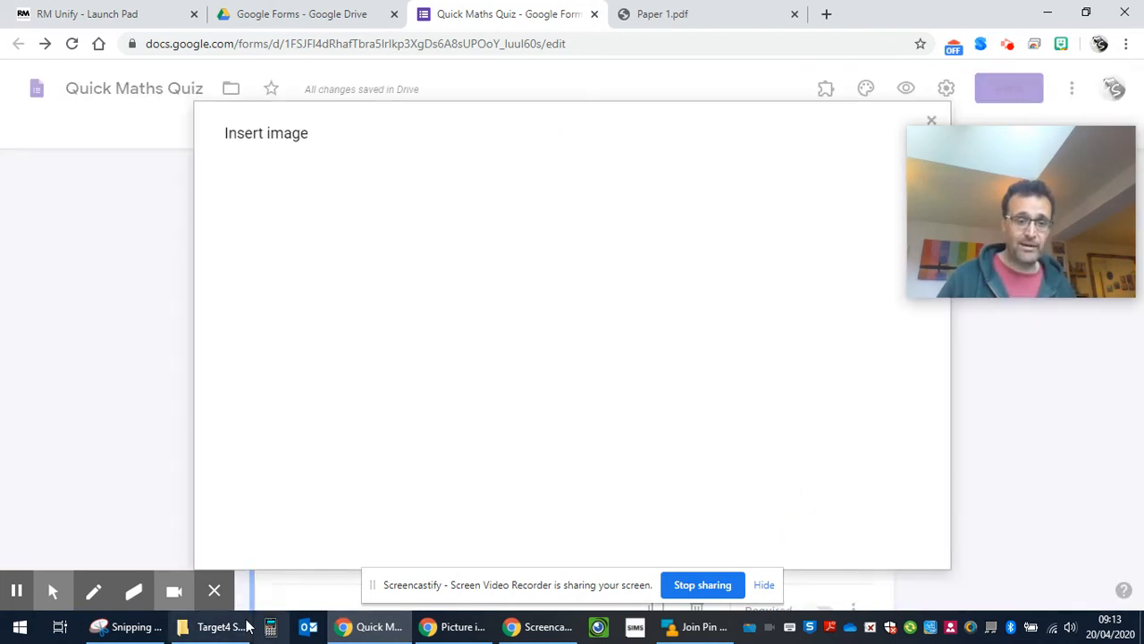
pyautogui.click(224, 626)
pyautogui.moveTo(425, 207); pyautogui.dragTo(654, 311)
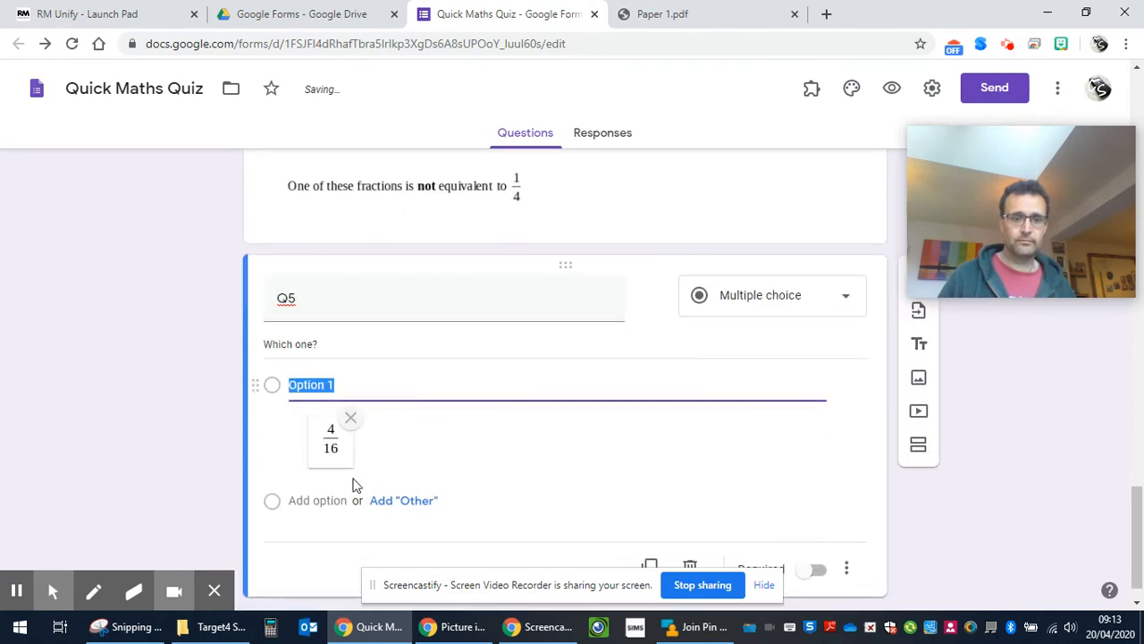
# Step: Add a second answer option to Q5 and attach the 2/8 image Q5b.png to it
pyautogui.click(297, 501)
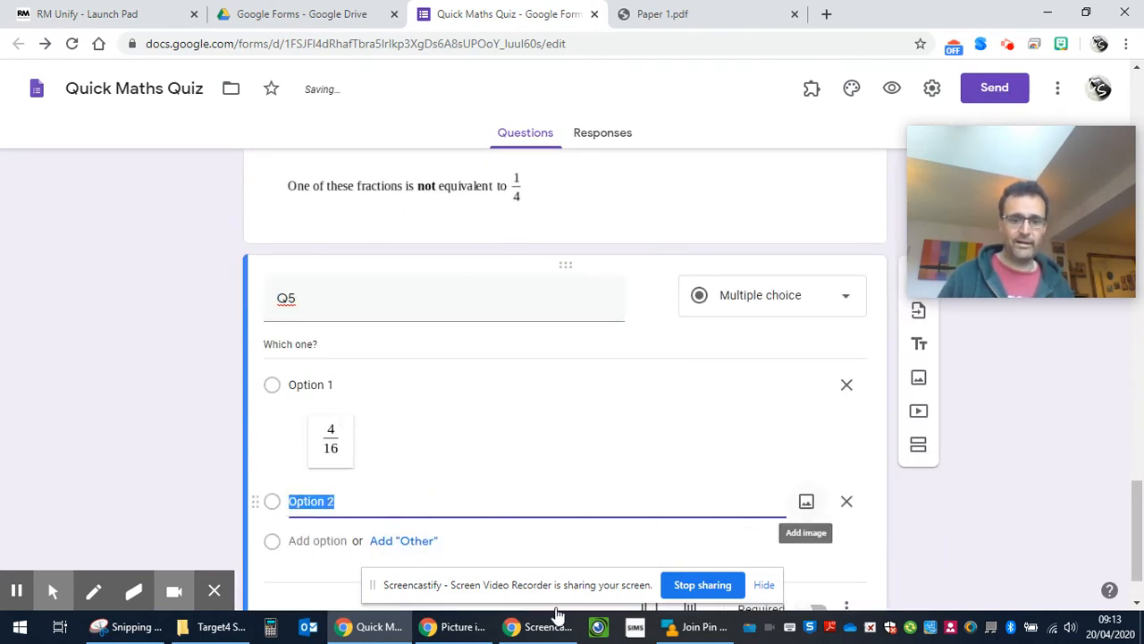
pyautogui.click(806, 505)
pyautogui.moveTo(234, 628)
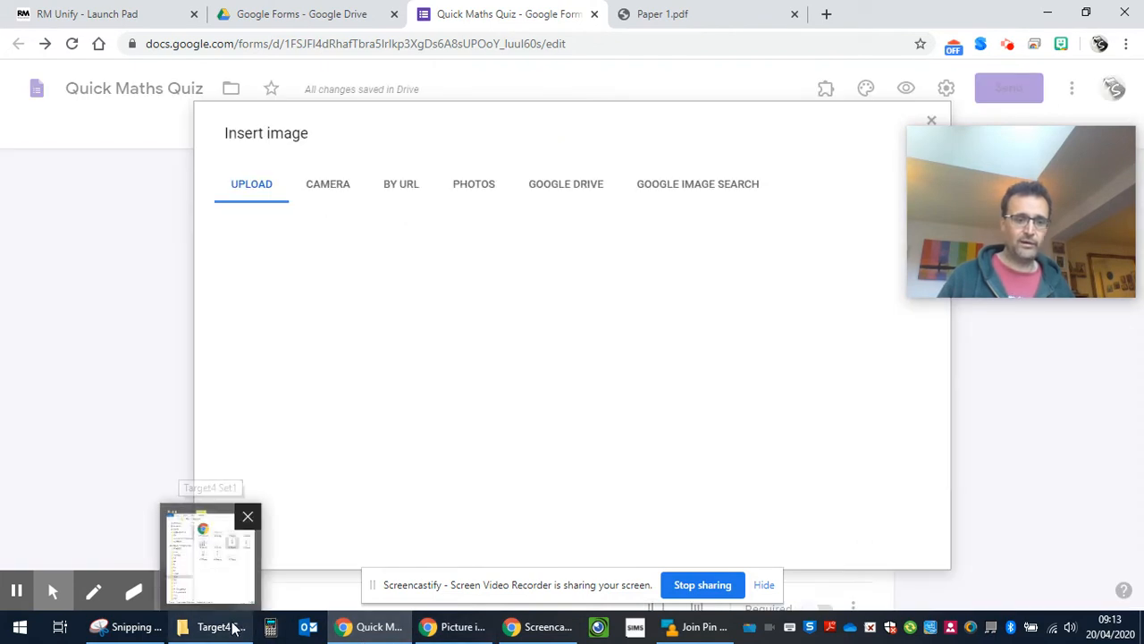
pyautogui.click(207, 550)
pyautogui.moveTo(435, 243); pyautogui.dragTo(689, 356)
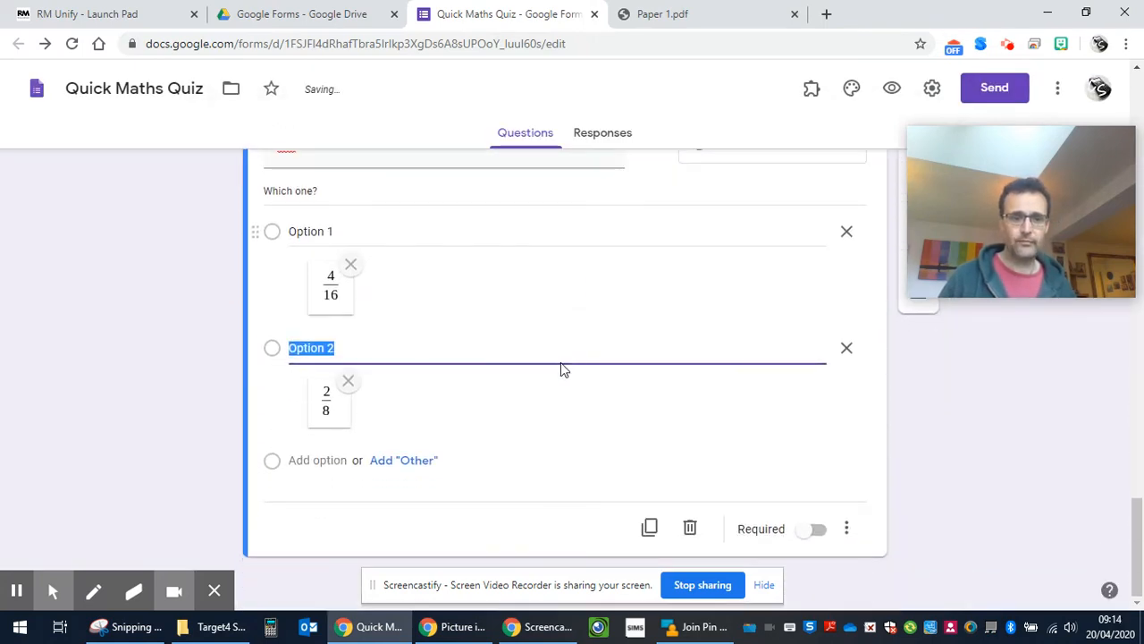
# Step: Add a third answer option to Q5 and attach the 15/60 image Q5c.png to it
pyautogui.click(324, 462)
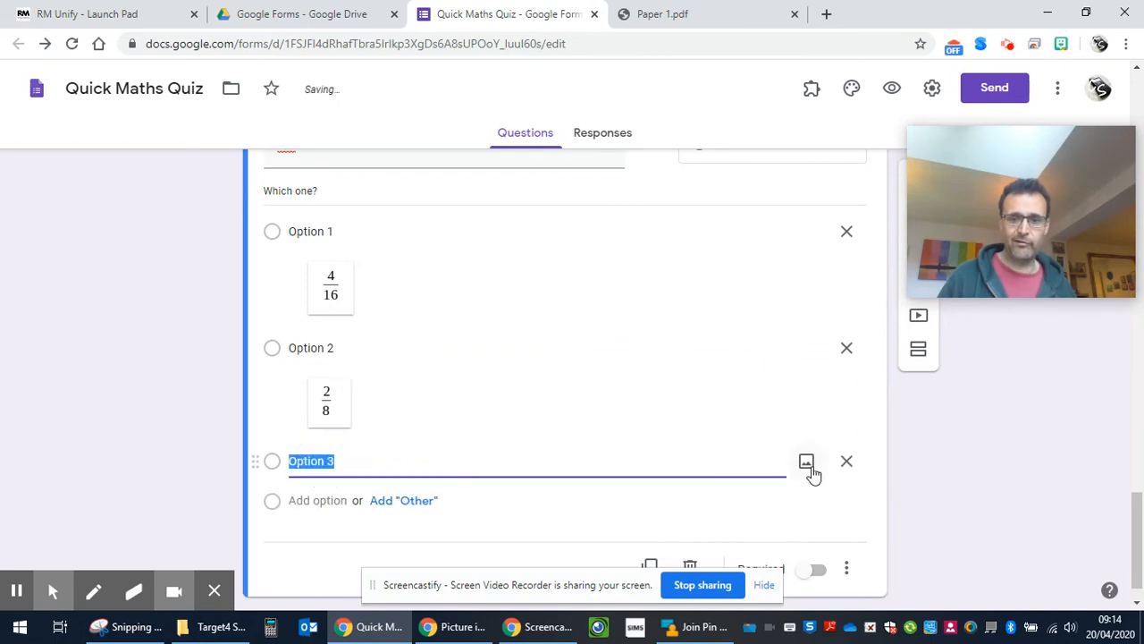
pyautogui.click(806, 462)
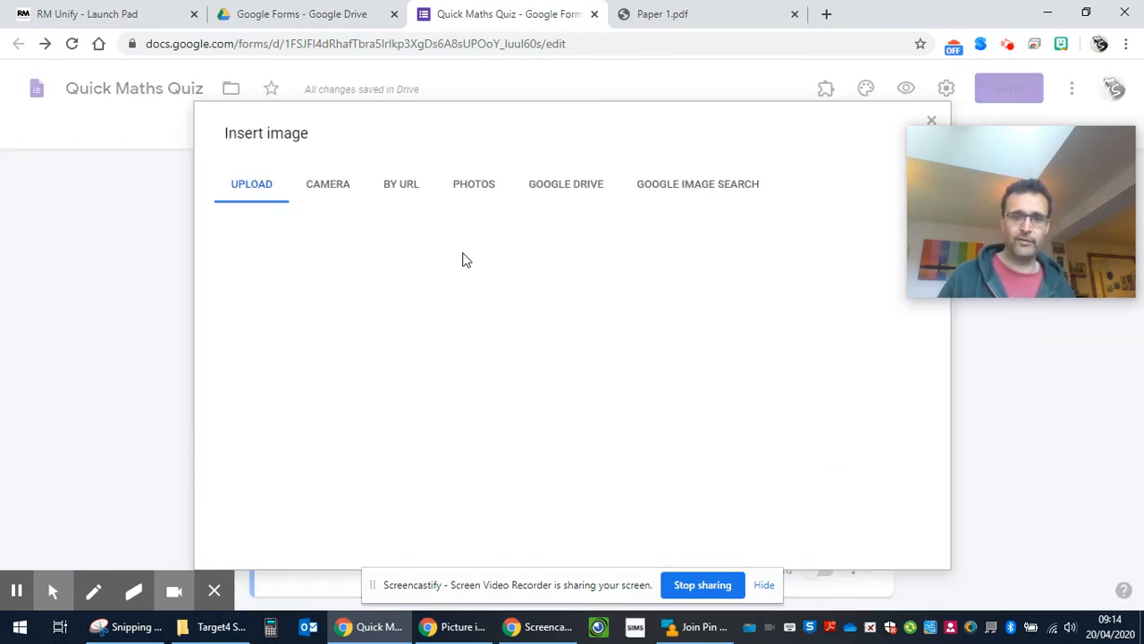
pyautogui.click(212, 627)
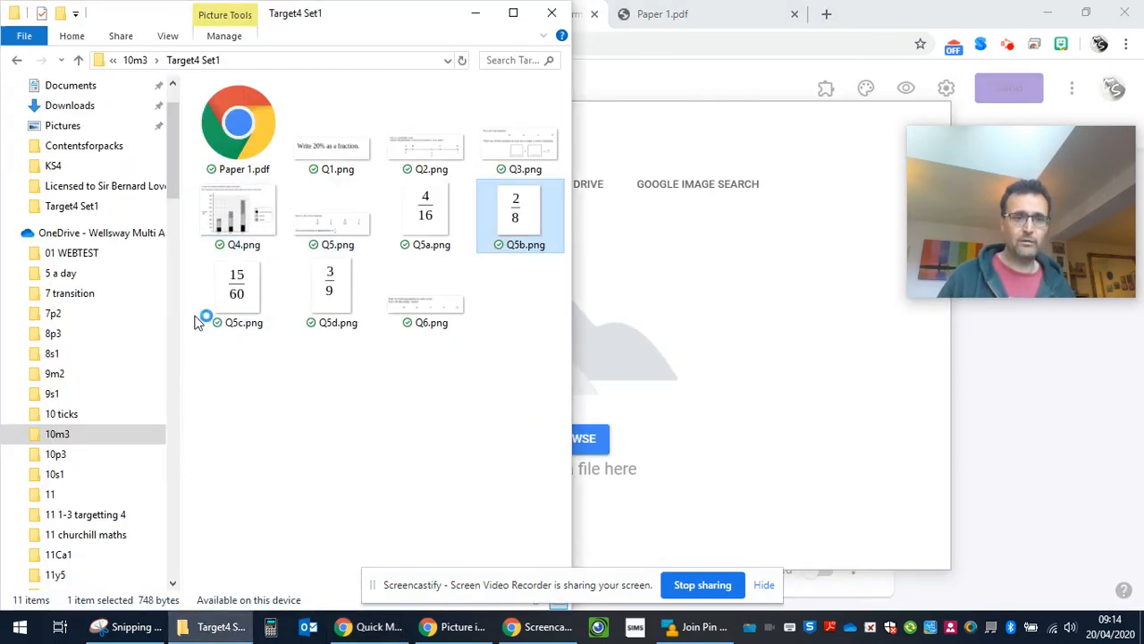
pyautogui.moveTo(199, 322); pyautogui.dragTo(684, 364)
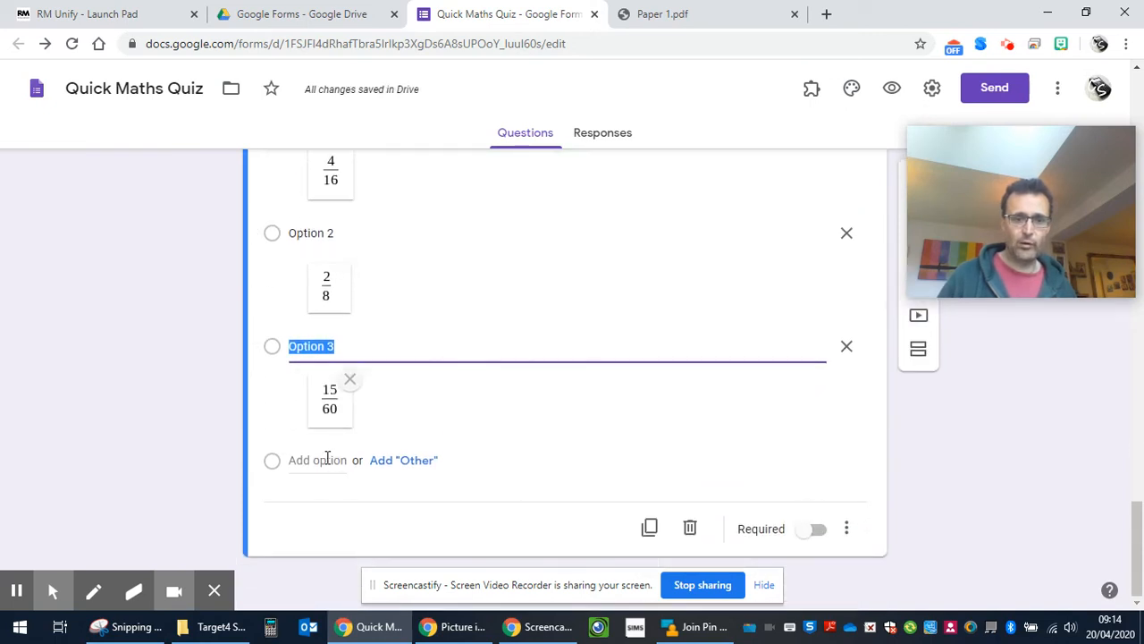
# Step: Add a fourth answer option to Q5 and attach the 3/9 image Q5d.png to it
pyautogui.click(317, 460)
pyautogui.click(809, 462)
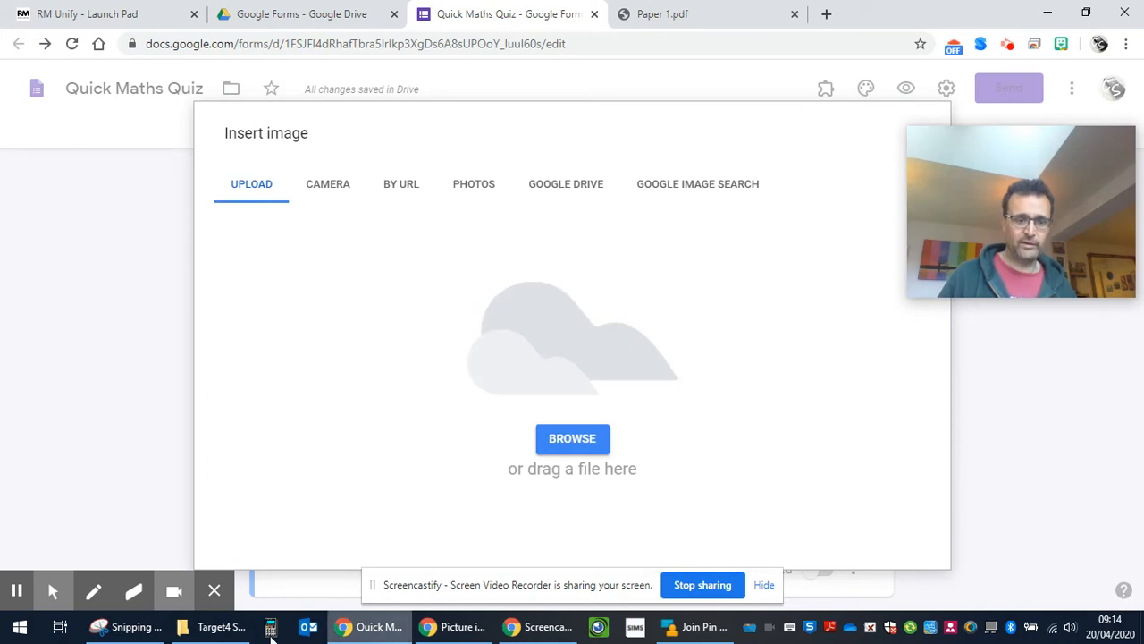
pyautogui.click(210, 626)
pyautogui.moveTo(338, 291); pyautogui.dragTo(661, 354)
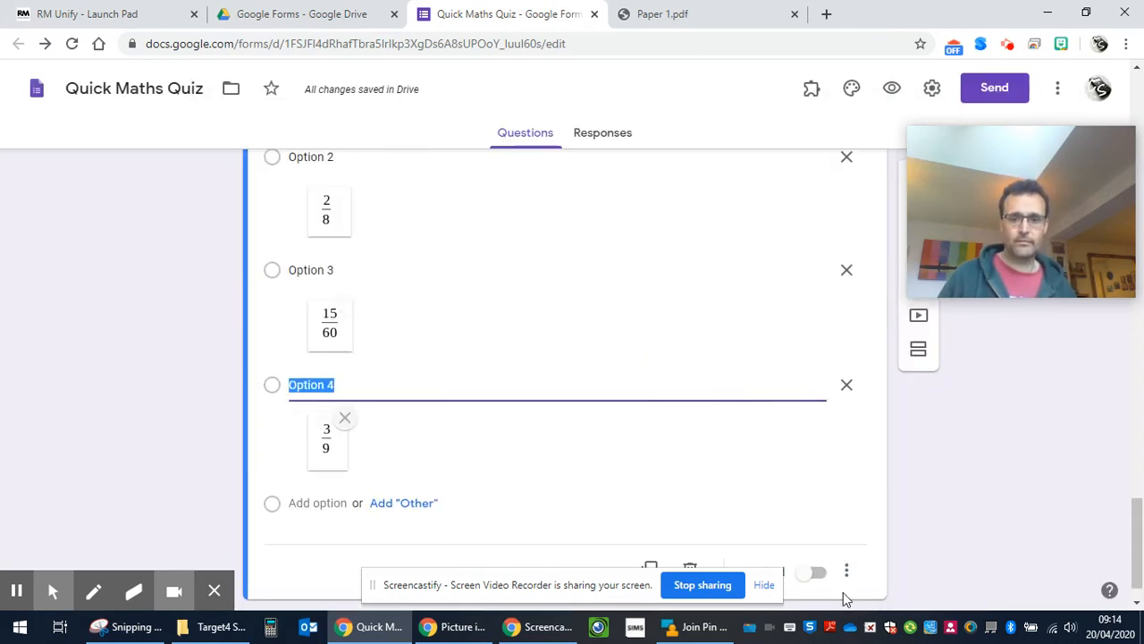
# Step: Review the Q5 question with its description and four image answer options
pyautogui.scroll(3, 682, 352)
pyautogui.scroll(1, 679, 344)
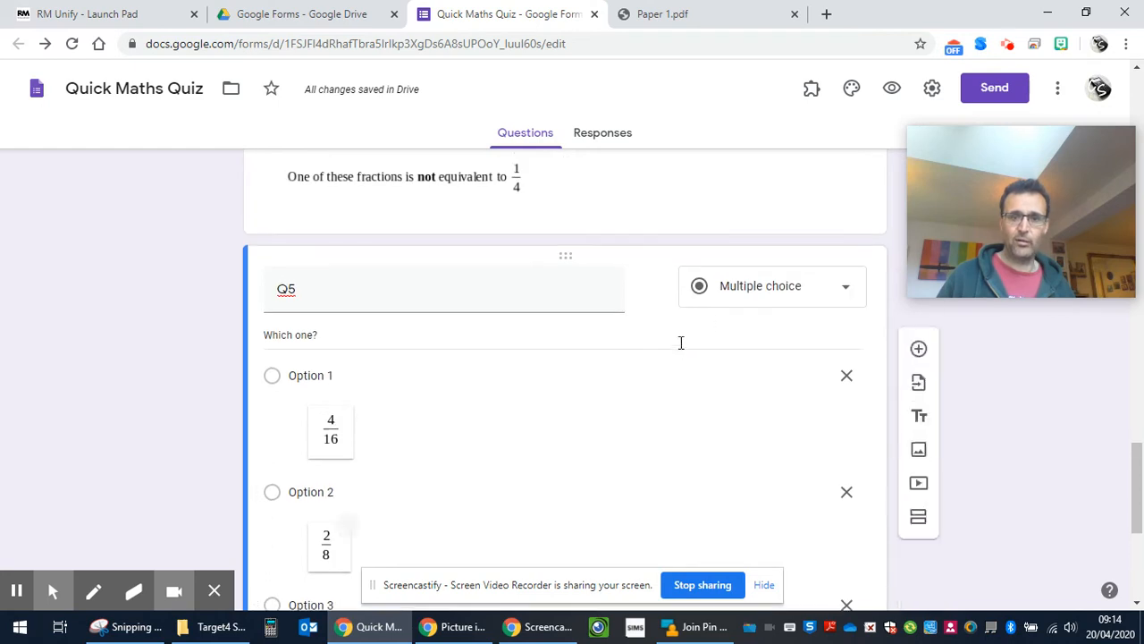
pyautogui.scroll(-1, 374, 376)
pyautogui.scroll(-3, 374, 378)
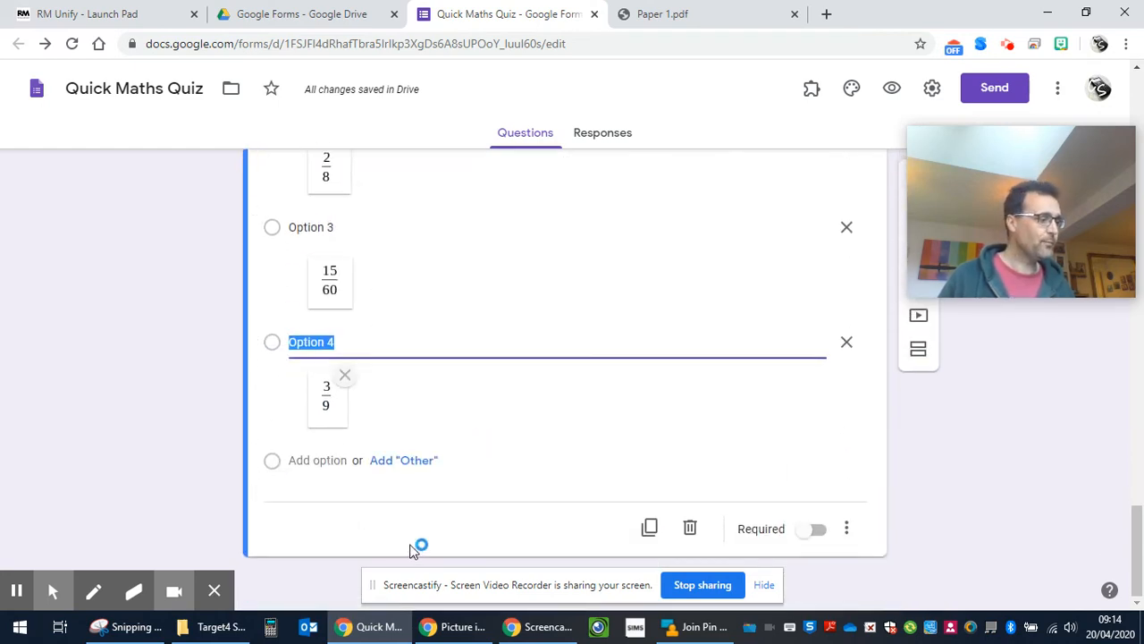
pyautogui.scroll(1, 956, 437)
pyautogui.scroll(1, 956, 425)
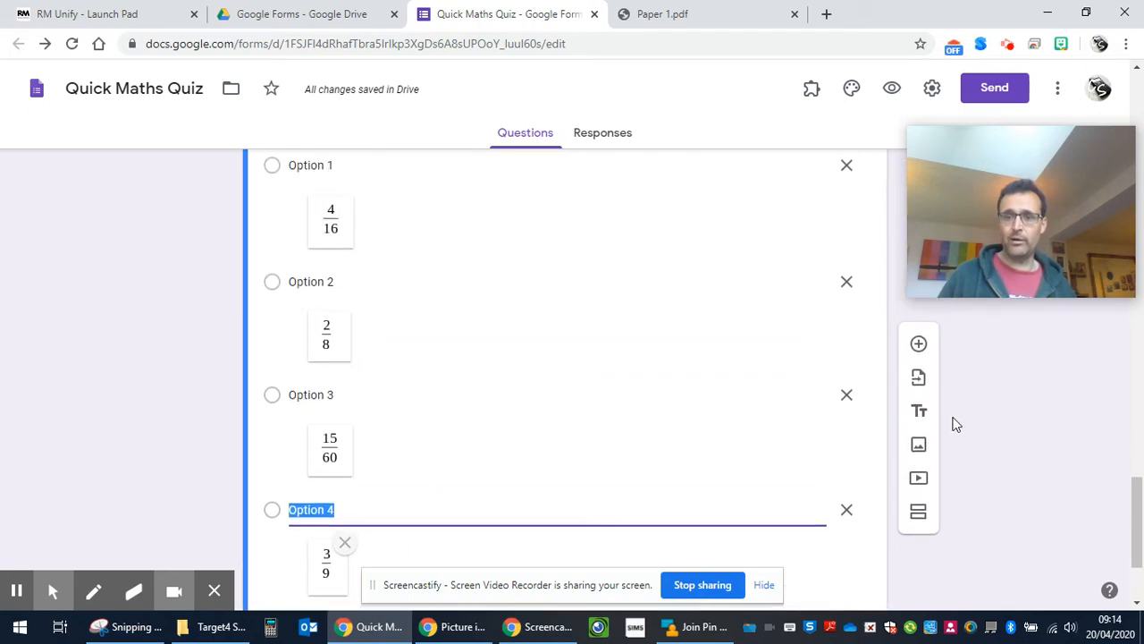
pyautogui.scroll(-2, 908, 534)
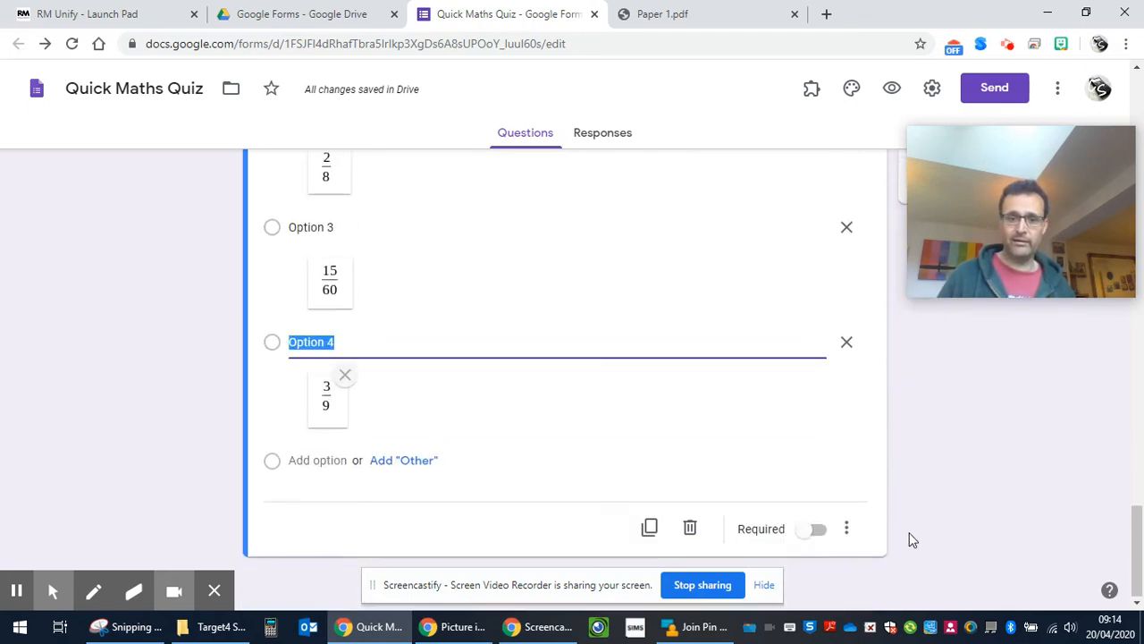
pyautogui.click(905, 544)
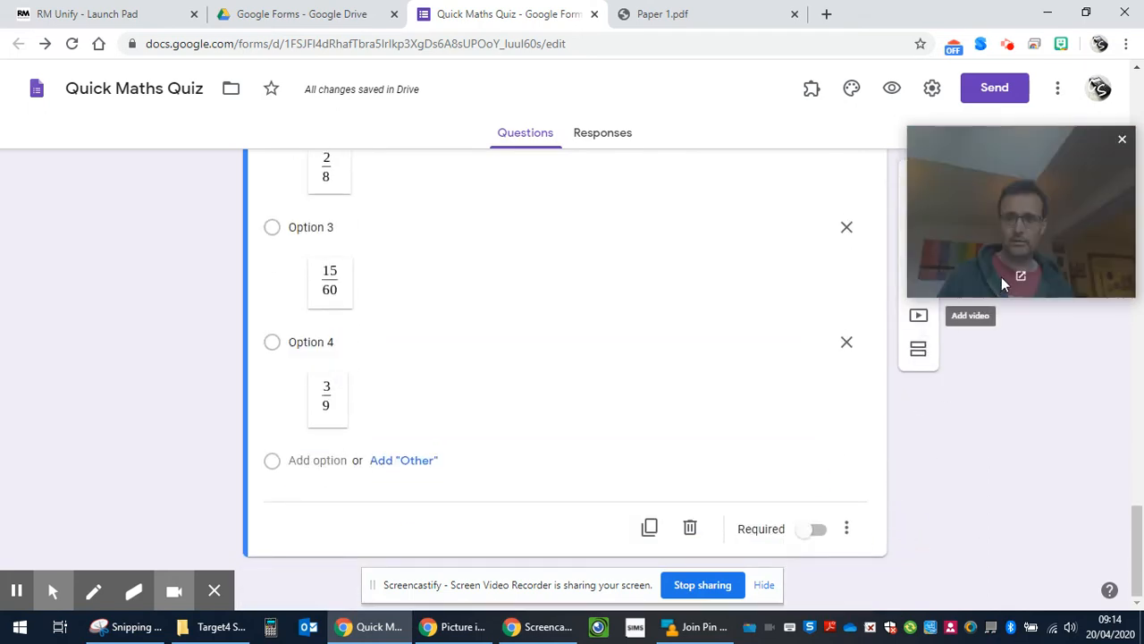
# Step: Insert the image Q6.png from the Target4 Set1 folder below the Q5 question and title it Q6
pyautogui.moveTo(1001, 277); pyautogui.dragTo(999, 520)
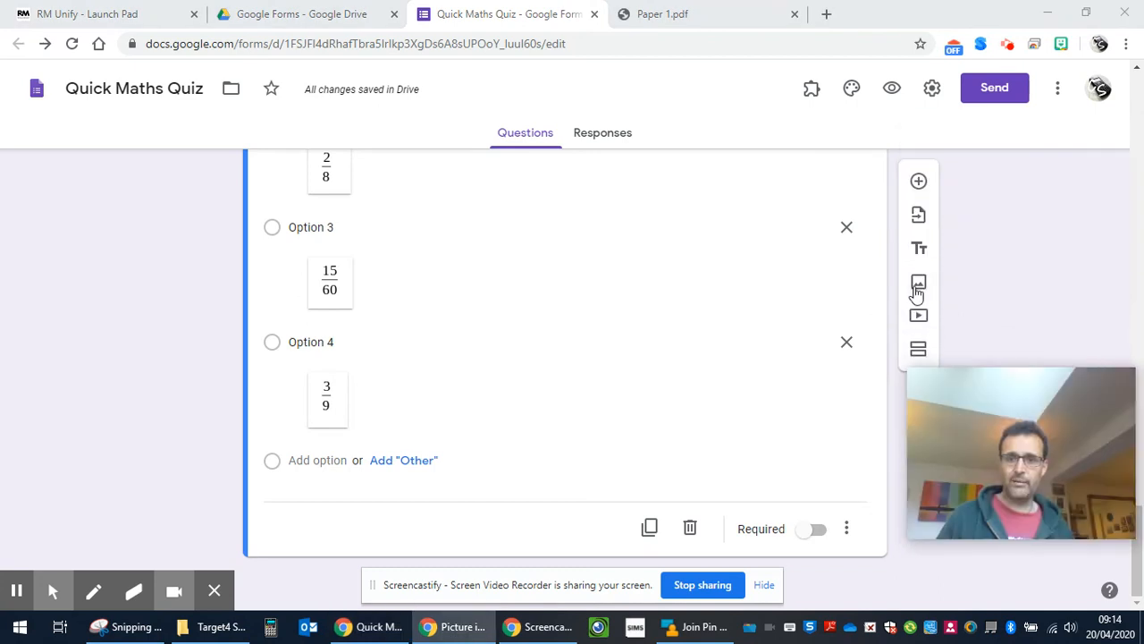
pyautogui.click(918, 282)
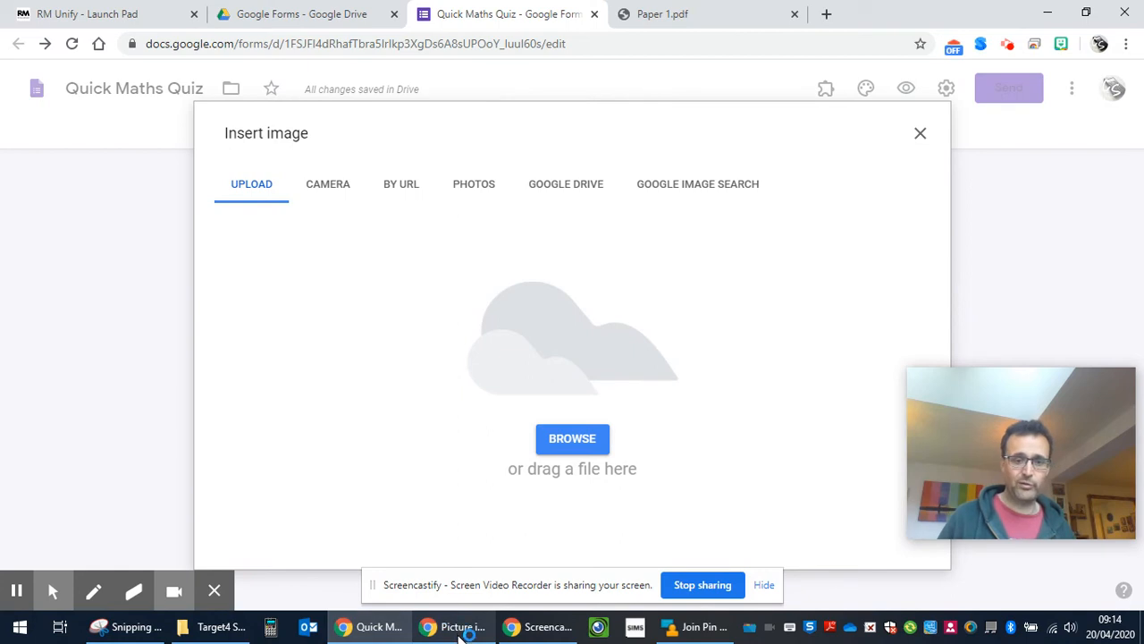
pyautogui.click(215, 627)
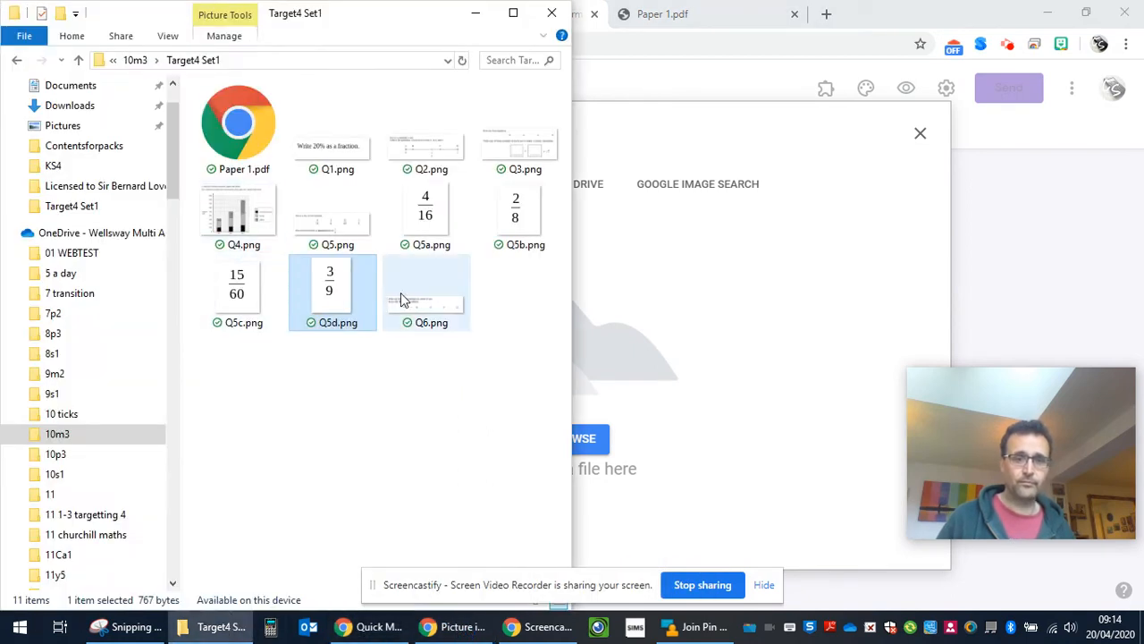
pyautogui.moveTo(401, 292); pyautogui.dragTo(637, 353)
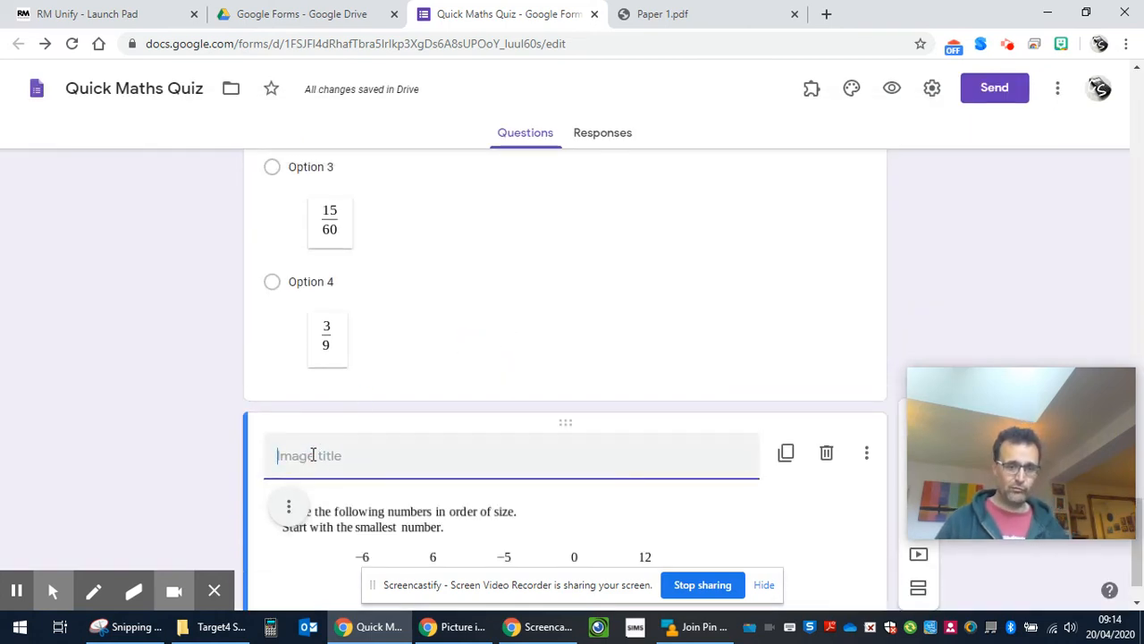
pyautogui.write('Q6')
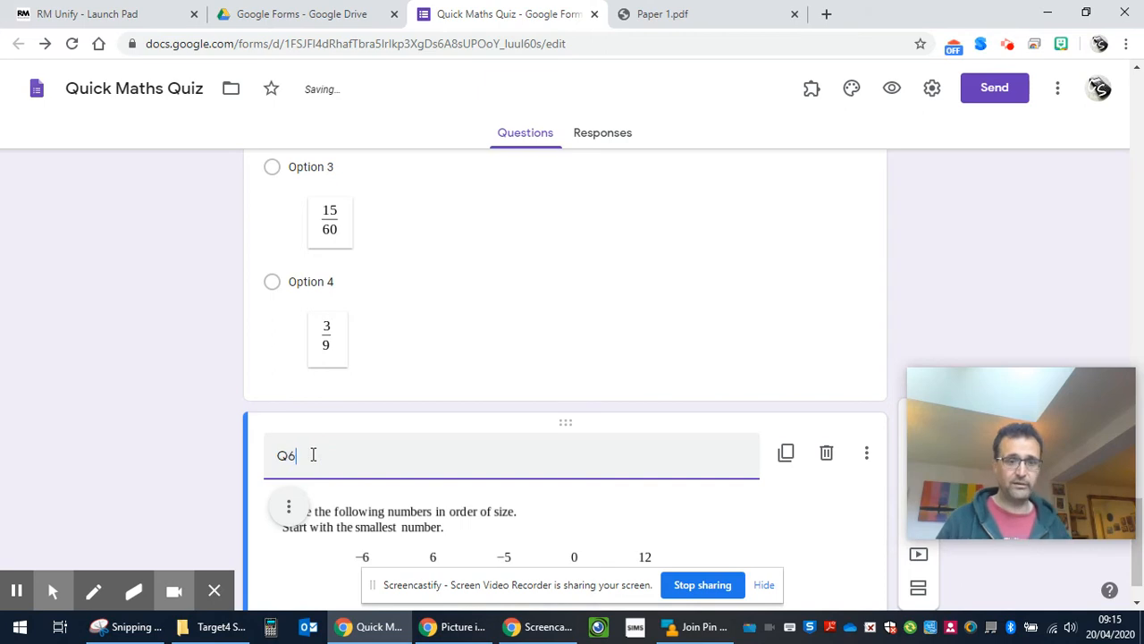
pyautogui.click(192, 398)
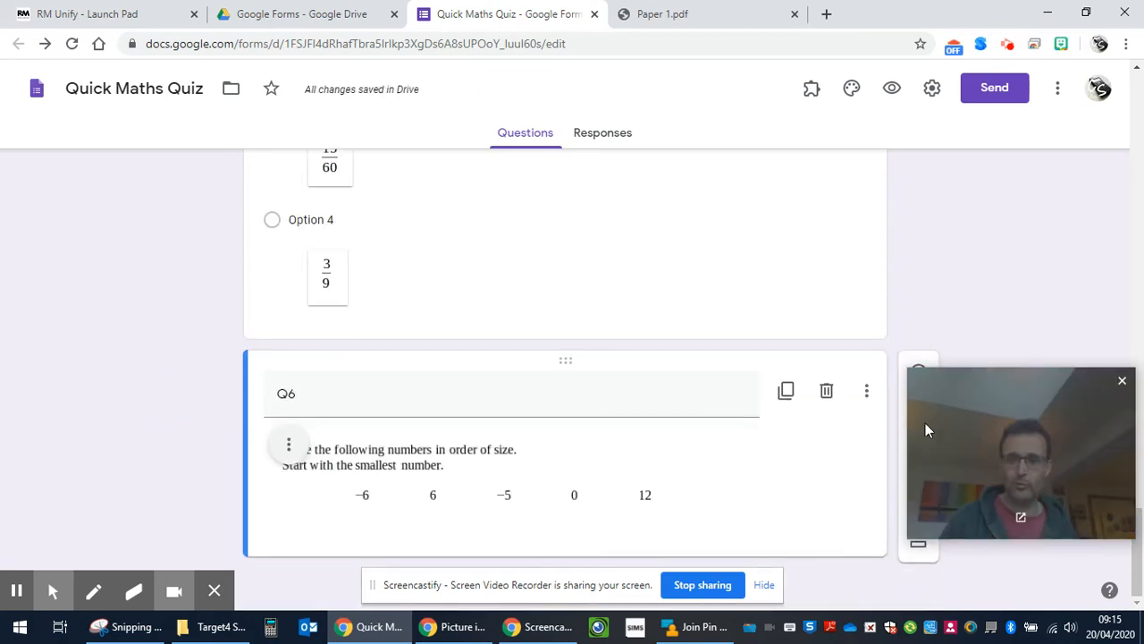
pyautogui.moveTo(925, 422); pyautogui.dragTo(942, 236)
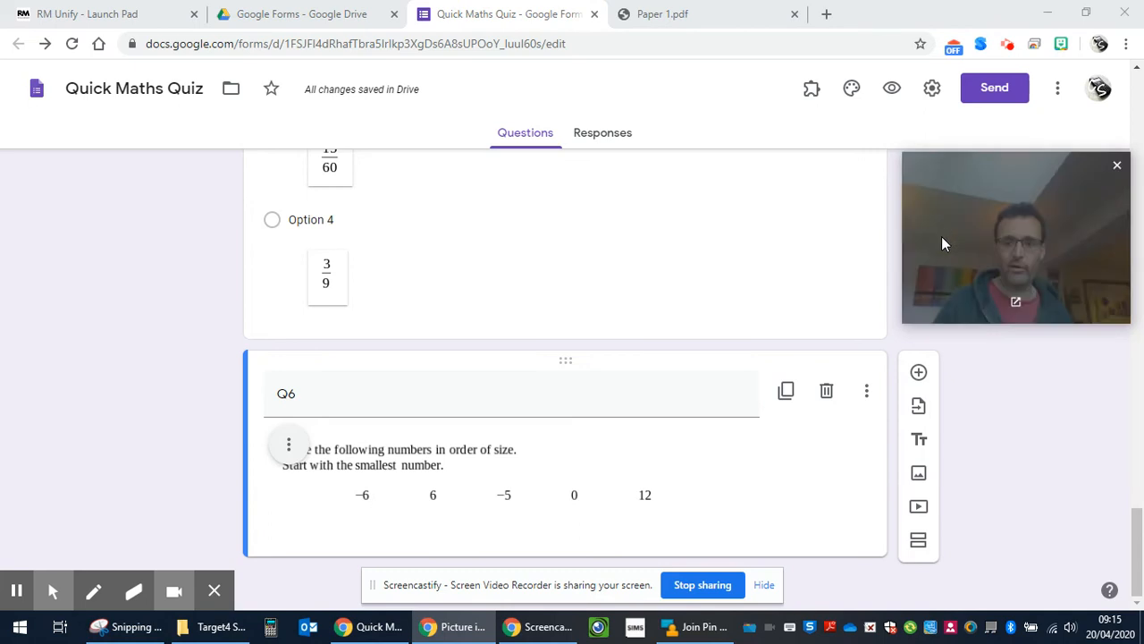
# Step: Add a new multiple choice question below the Q6 image and title it Q6
pyautogui.click(919, 372)
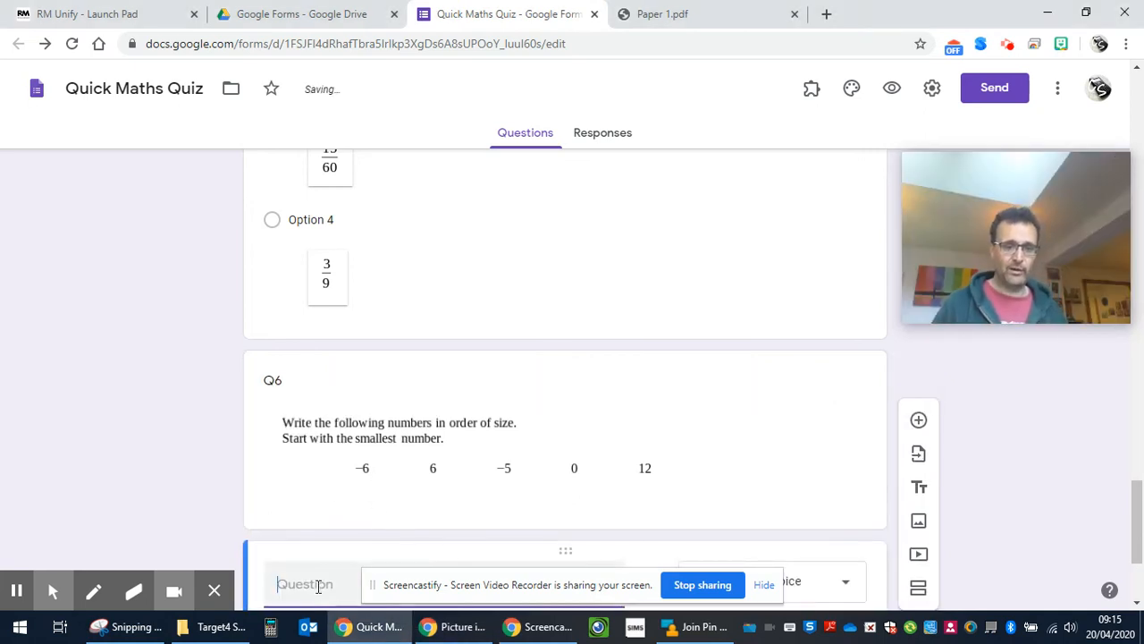
pyautogui.write('Q6')
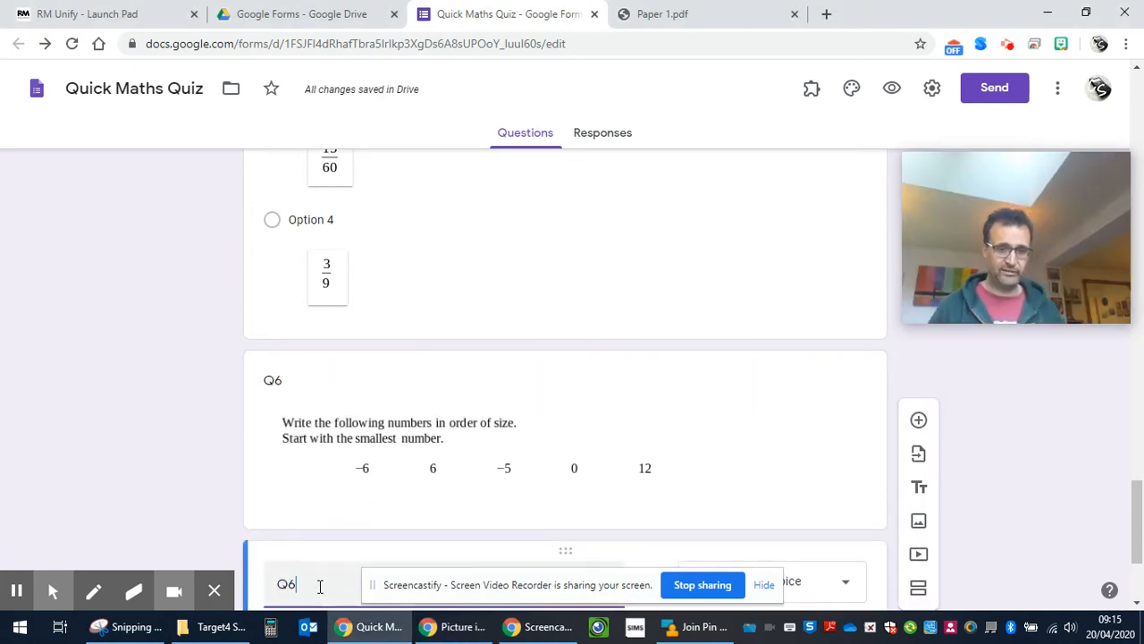
pyautogui.scroll(-2, 728, 407)
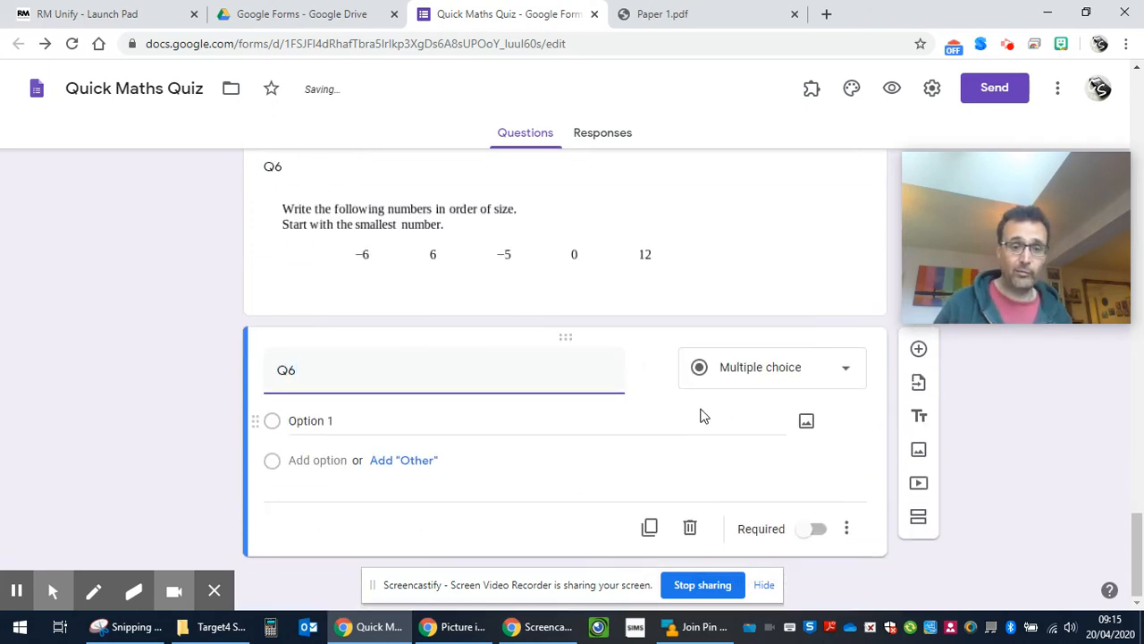
# Step: Enter the first two Q6 answer options as "-6, -5, 0, 6, 12" and "-5, -6, 0, 6, 12"
pyautogui.click(382, 424)
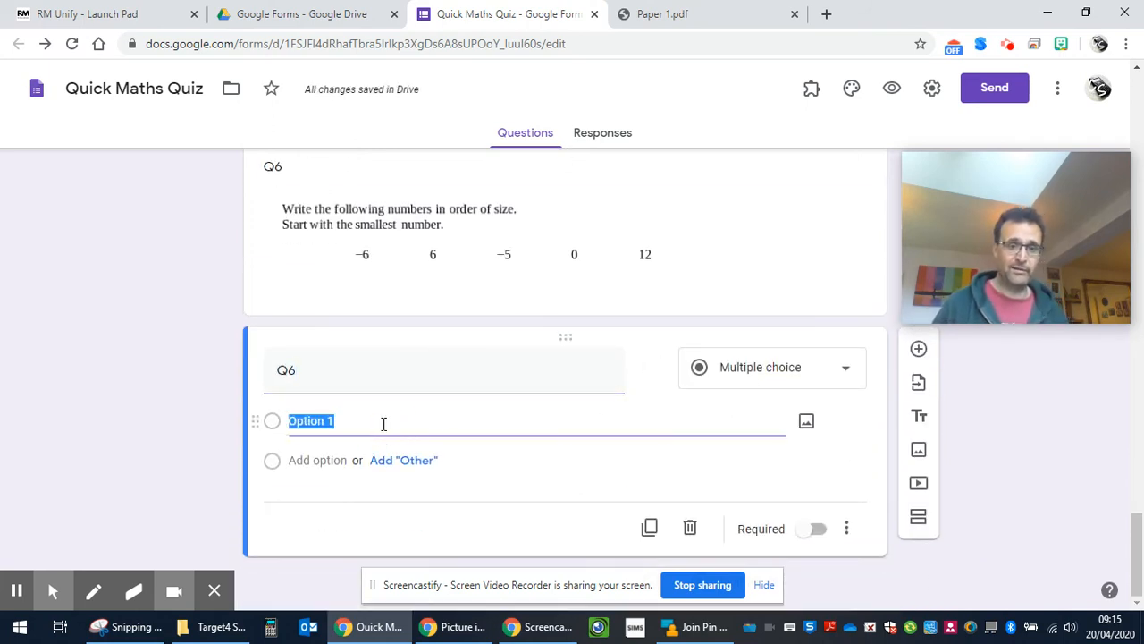
pyautogui.write('-6, ')
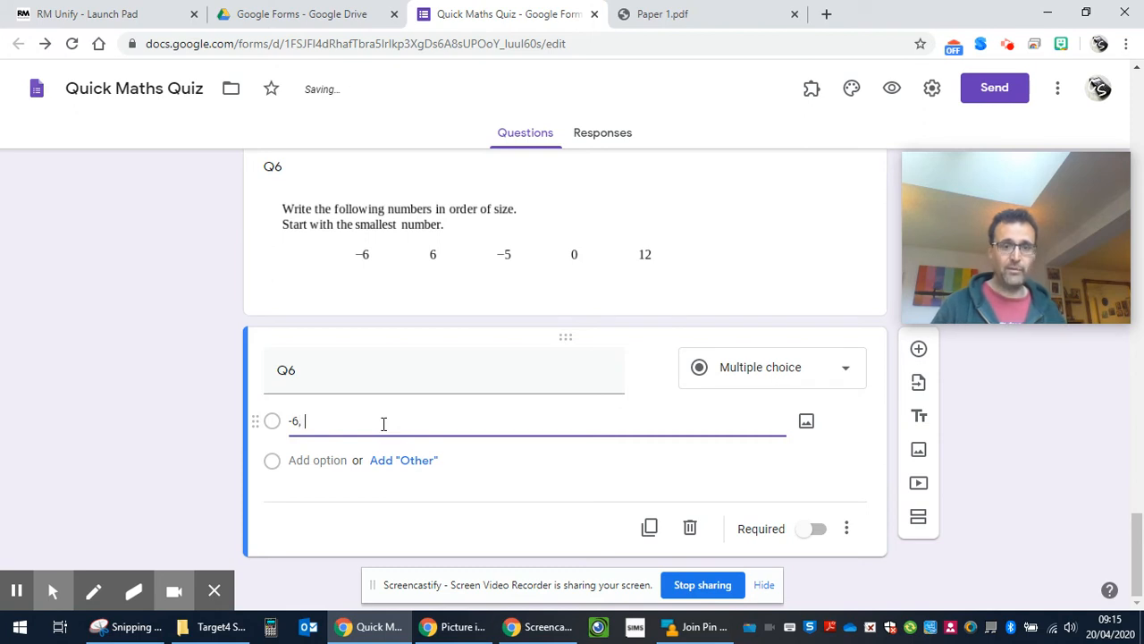
pyautogui.write('-5, ')
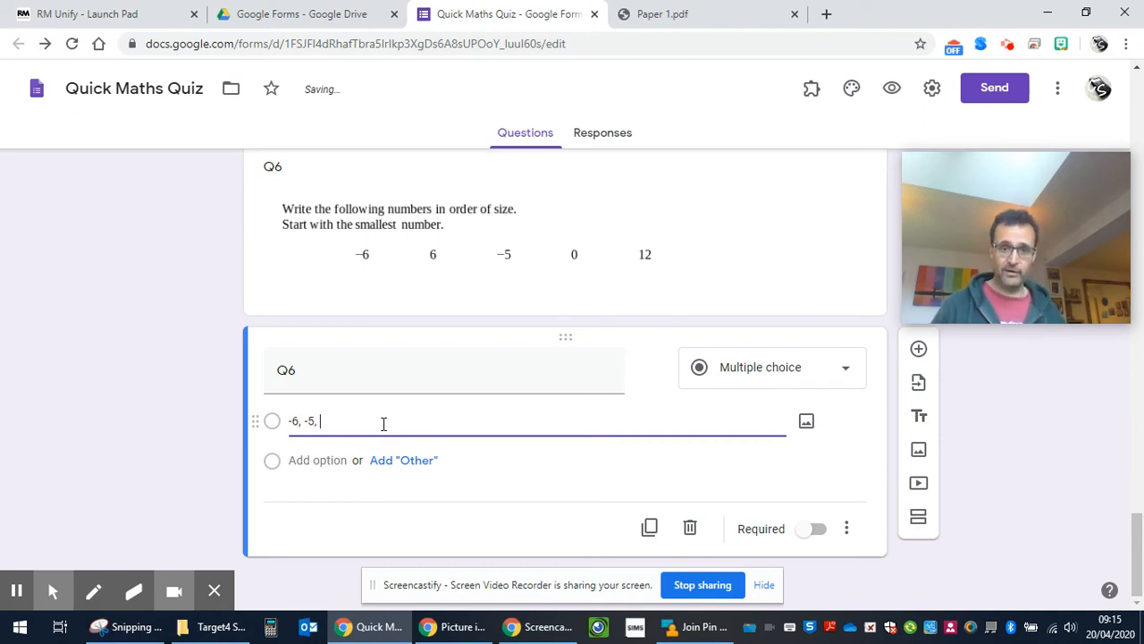
pyautogui.write('0, 6, 12')
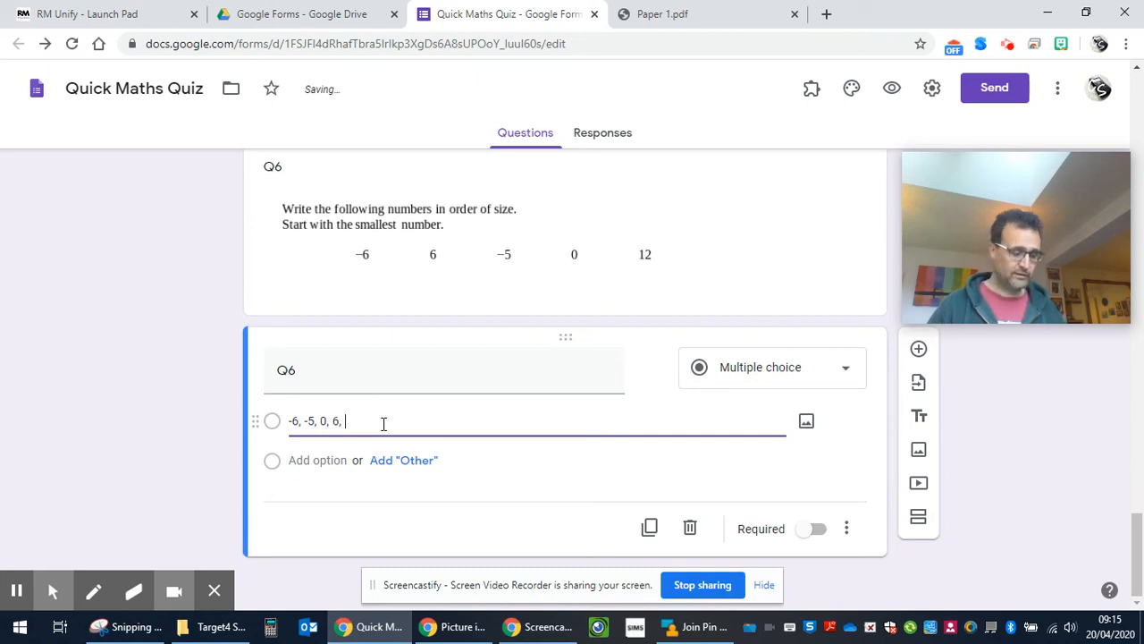
pyautogui.click(327, 461)
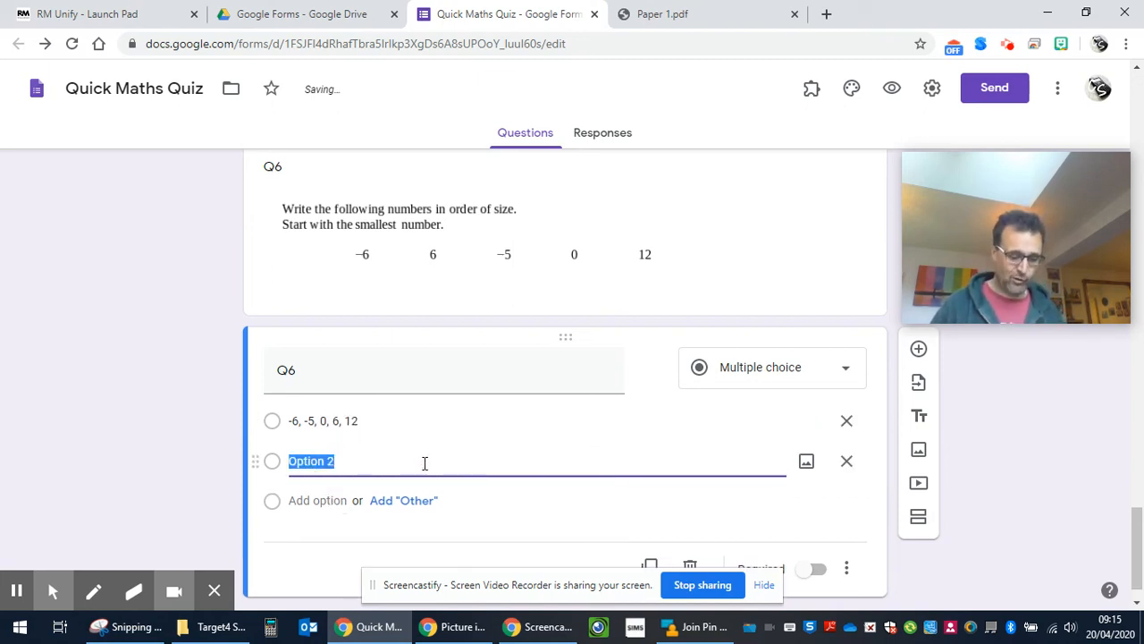
pyautogui.write('-5, -6, 0, 6, 12')
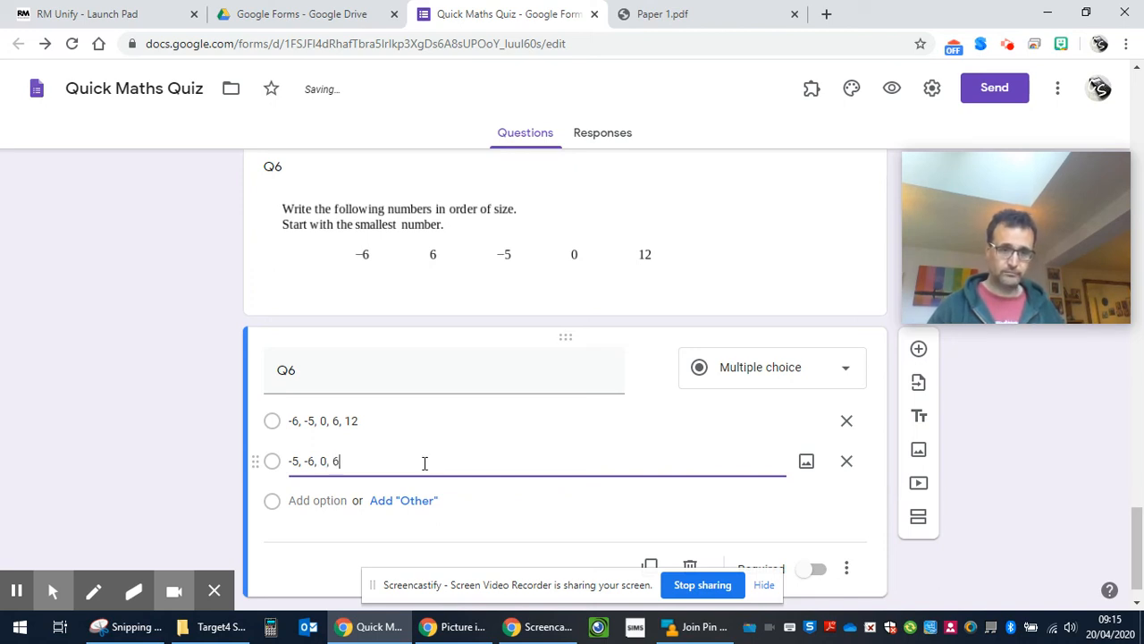
# Step: Add a third and a fourth Q6 answer option reading "12, 6, 0, -5, -6" and "0,-5, 6, -6, 12"
pyautogui.click(294, 499)
pyautogui.write('12,')
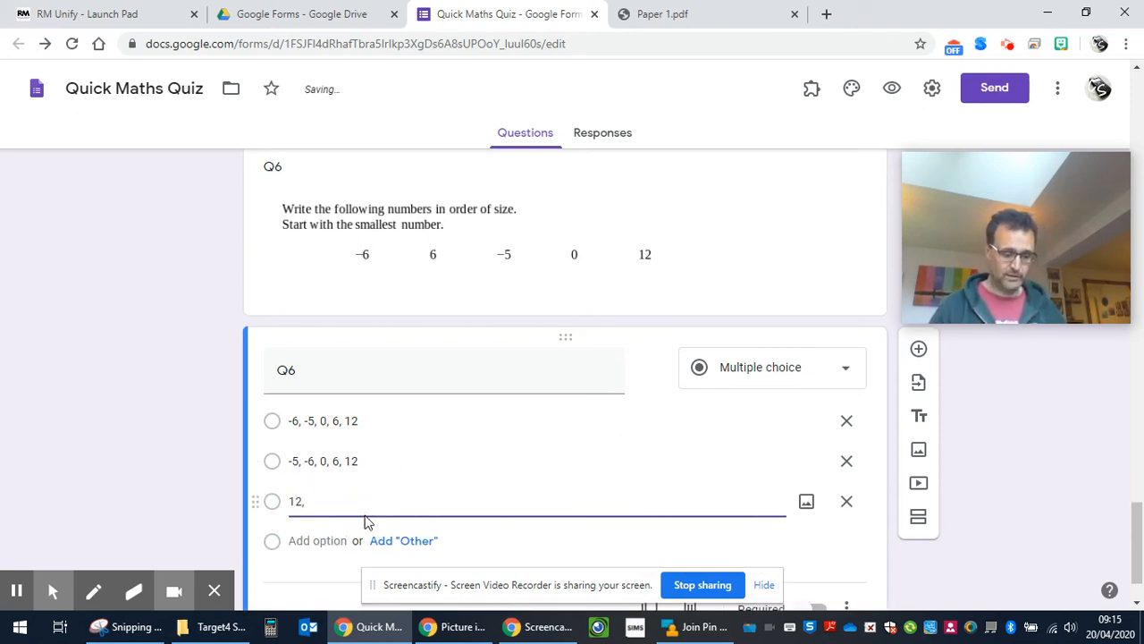
pyautogui.write(' 6, 0,')
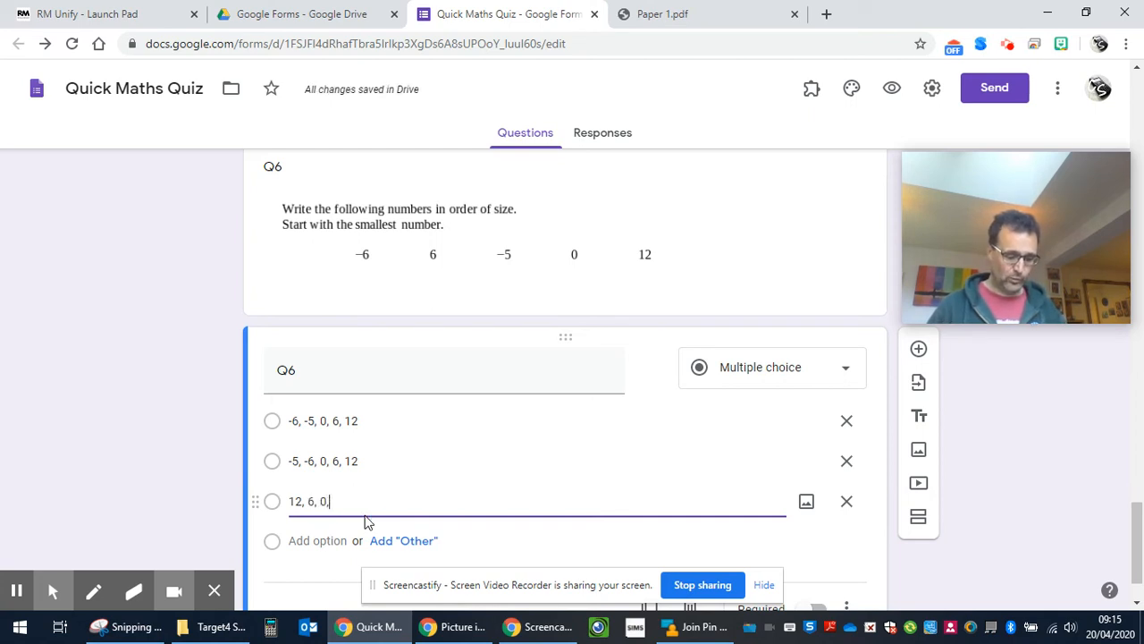
pyautogui.write(' -5, -6')
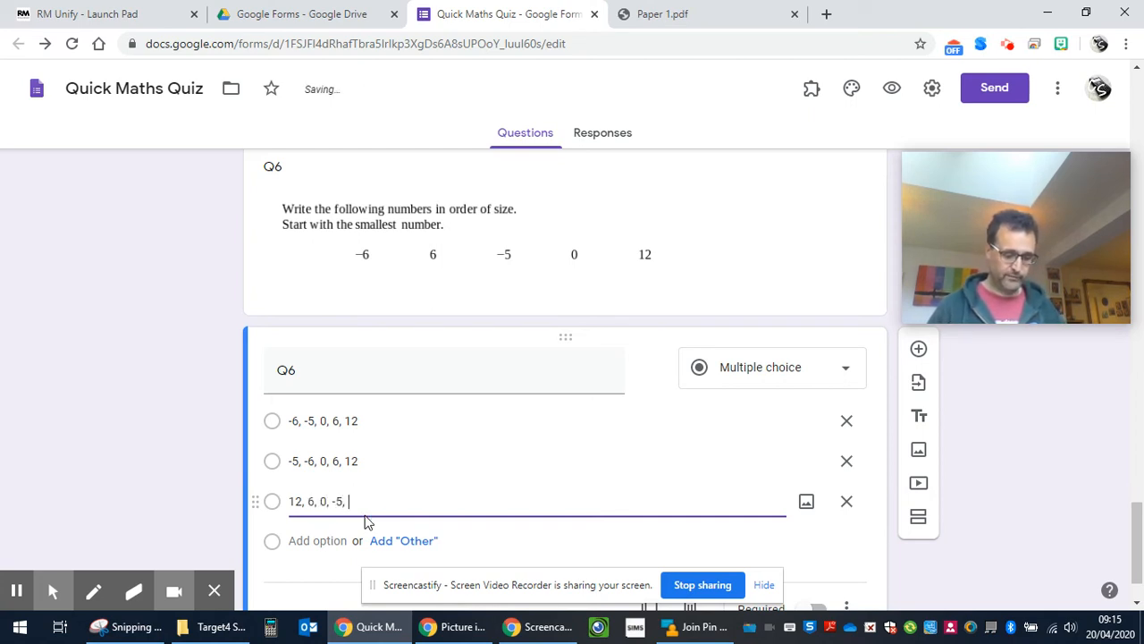
pyautogui.click(318, 541)
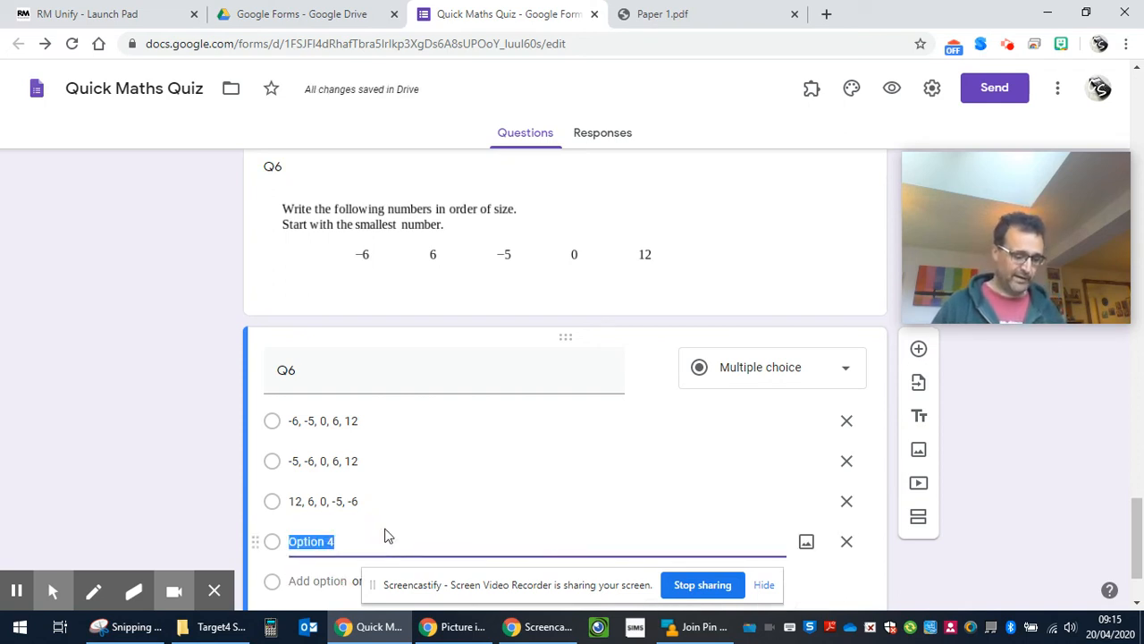
pyautogui.write('0')
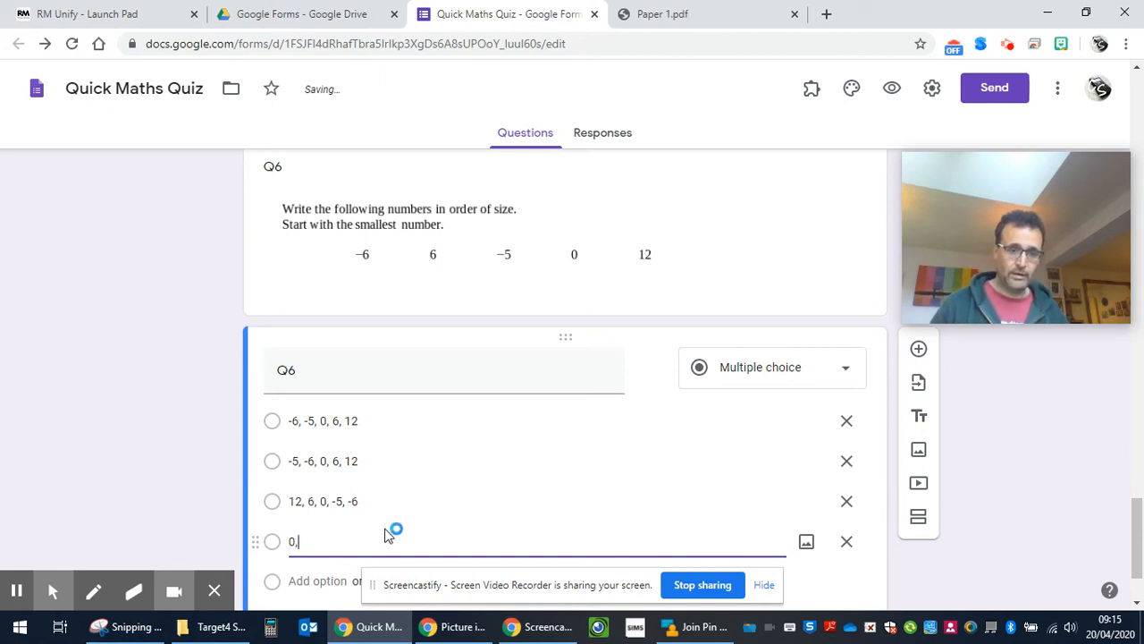
pyautogui.write(',-5, ')
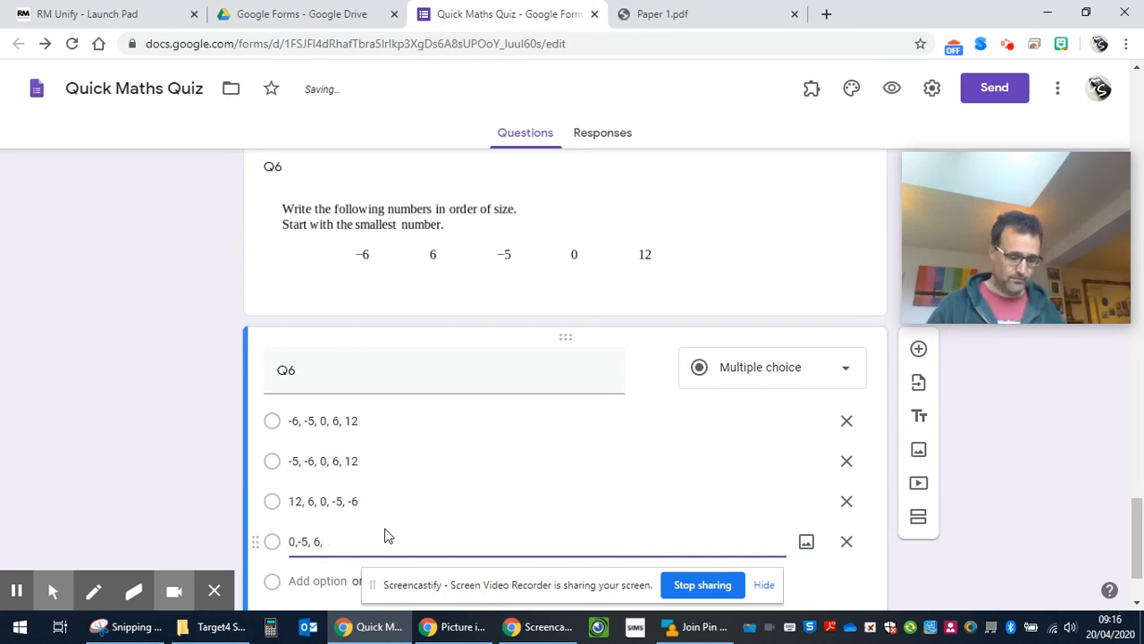
pyautogui.write('6, -6, 12')
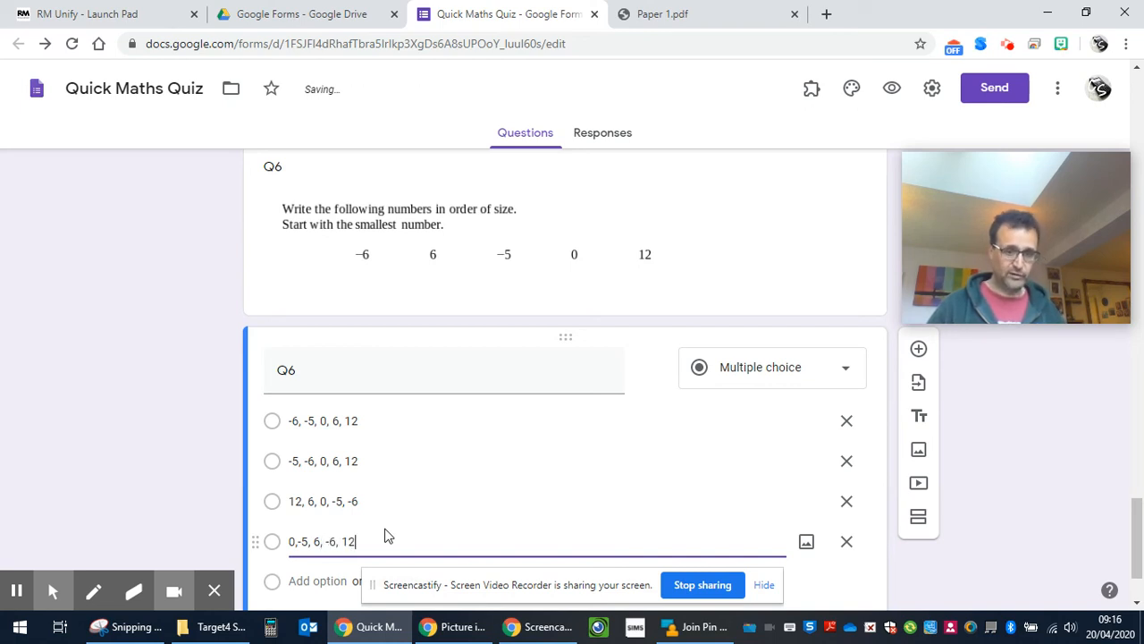
# Step: Add a fifth Q6 answer option reading "0, -5, -6, 6, 12"
pyautogui.scroll(-1, 338, 527)
pyautogui.click(320, 498)
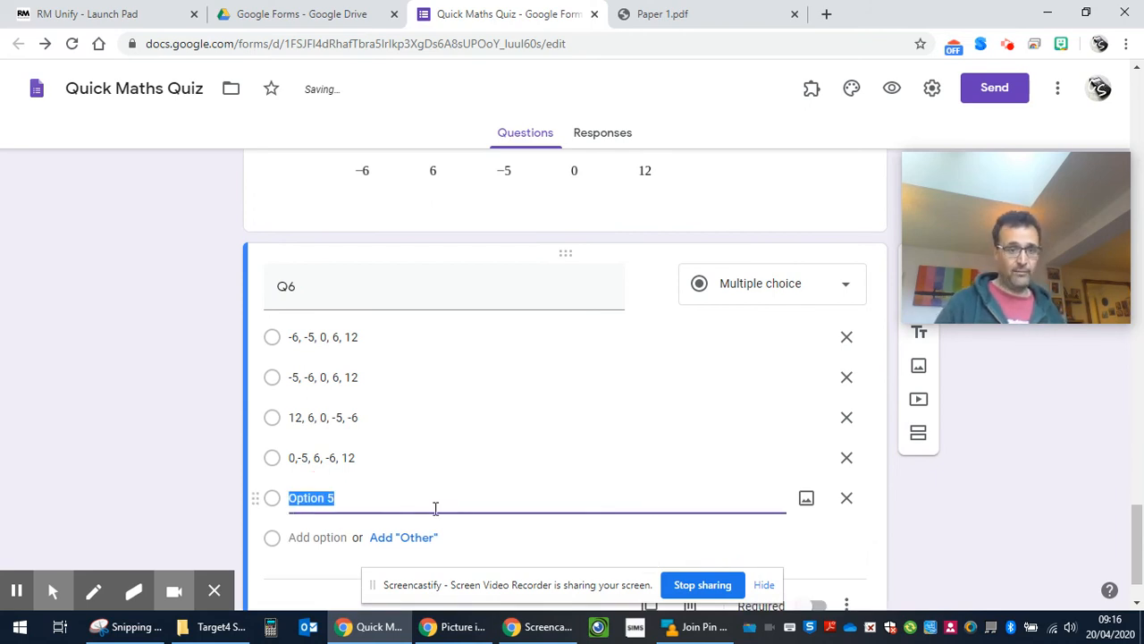
pyautogui.write('0')
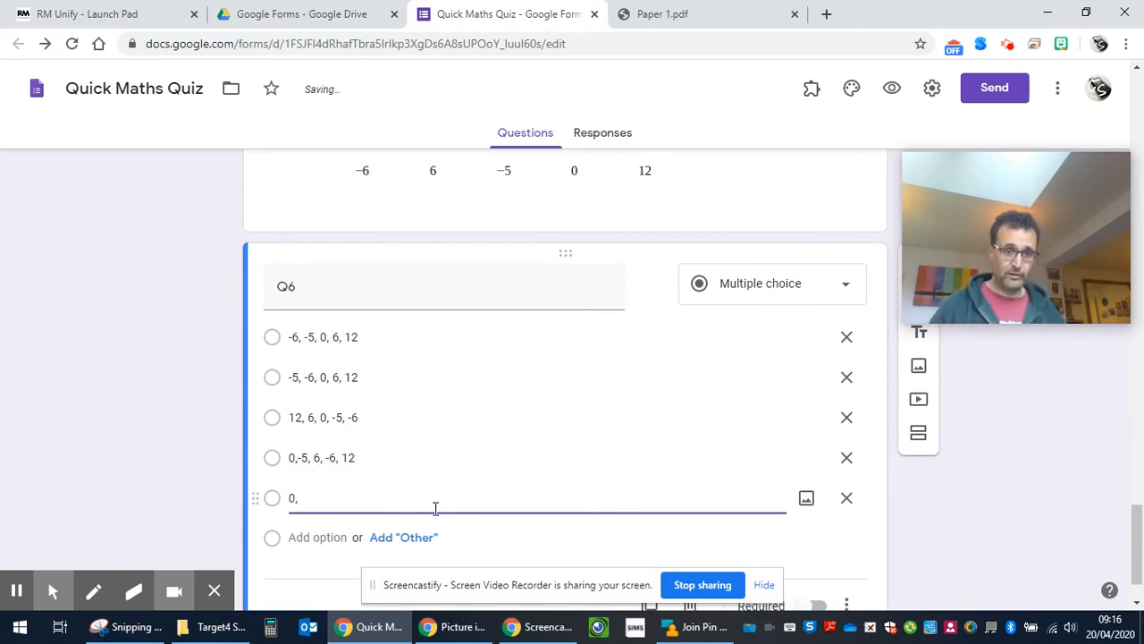
pyautogui.write(', -5, ')
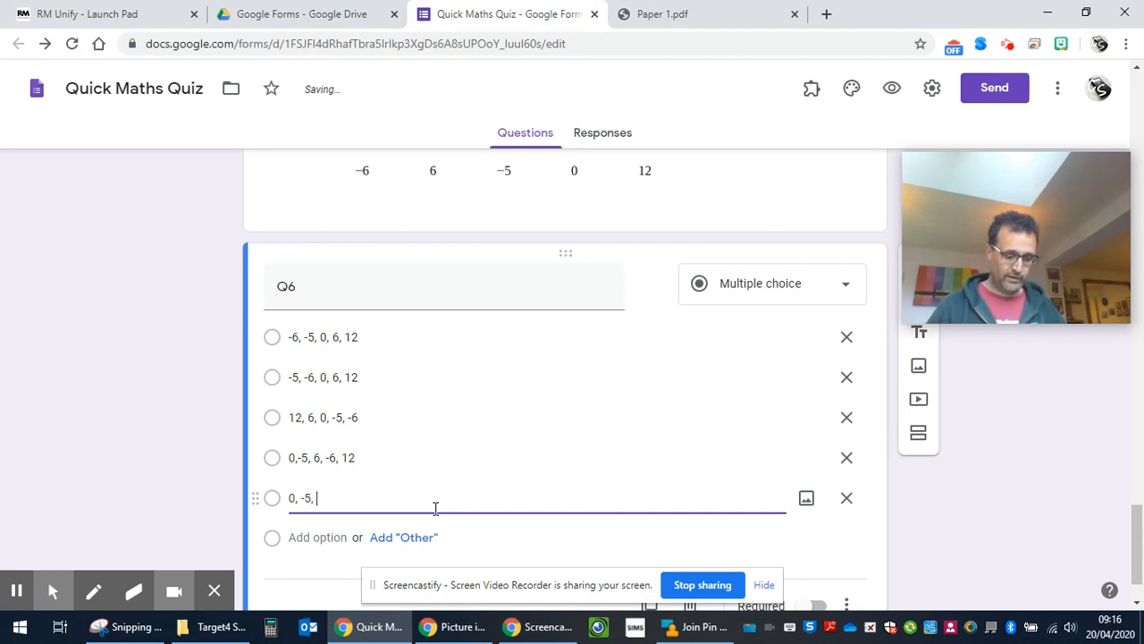
pyautogui.write('-6,')
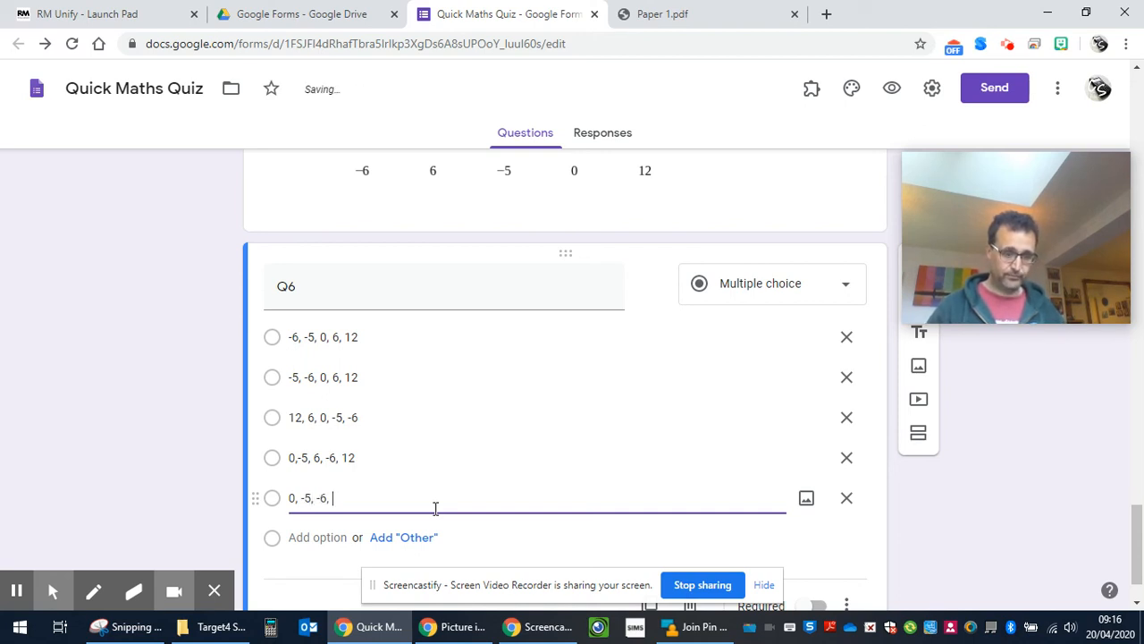
pyautogui.write('6, 12')
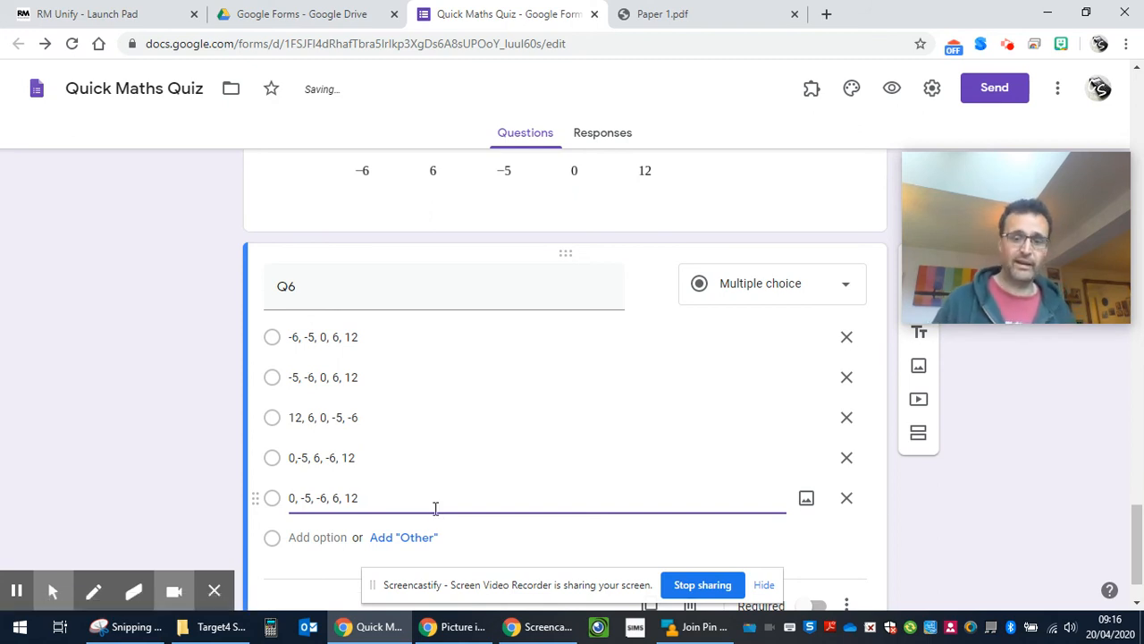
# Step: Show the description for the Q6 multiple choice question and enter "Which is in order" in it
pyautogui.scroll(-1, 489, 480)
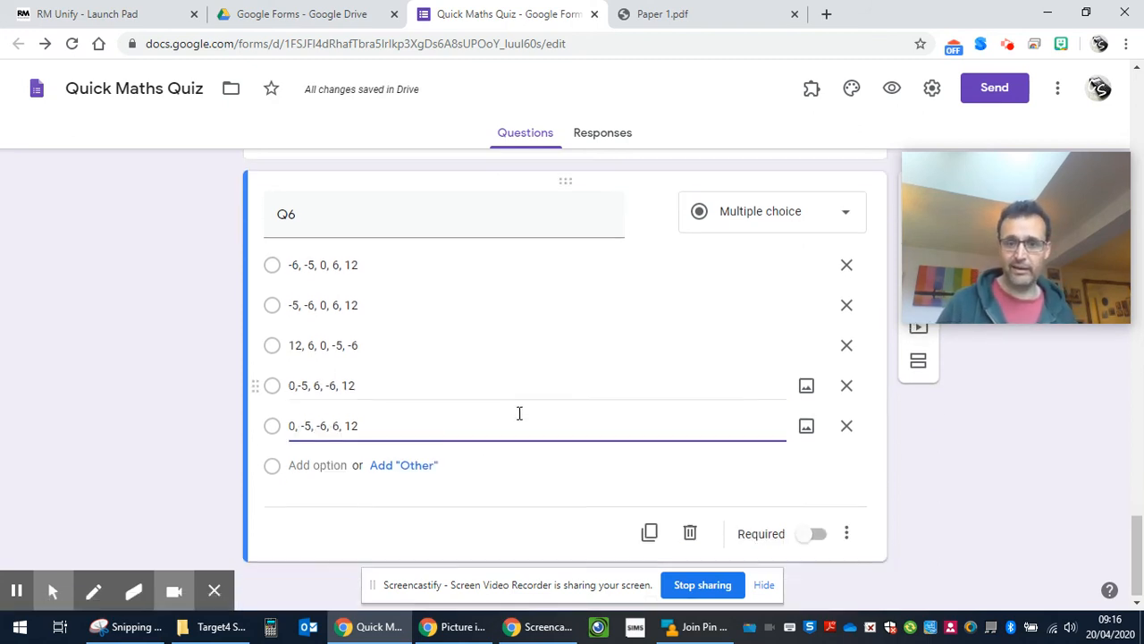
pyautogui.click(846, 528)
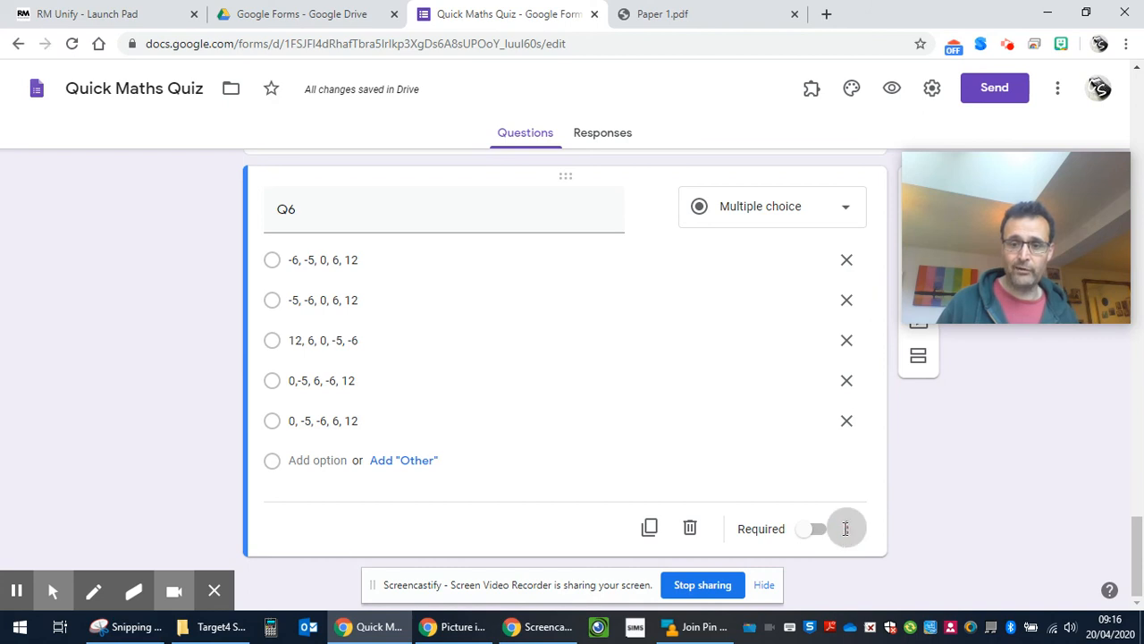
pyautogui.click(906, 478)
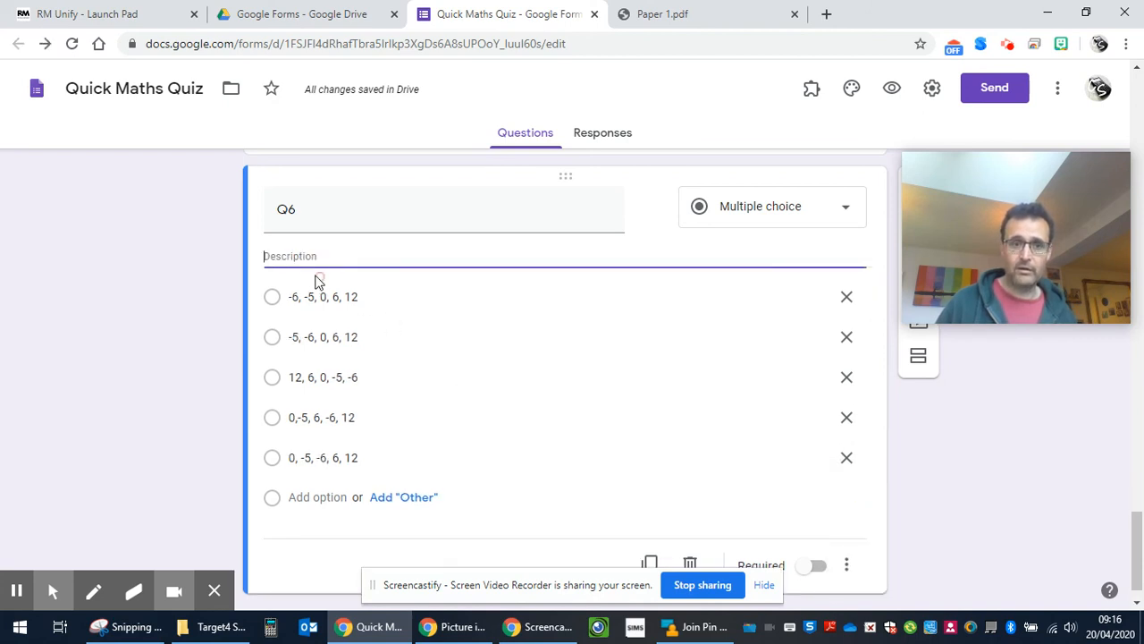
pyautogui.click(294, 255)
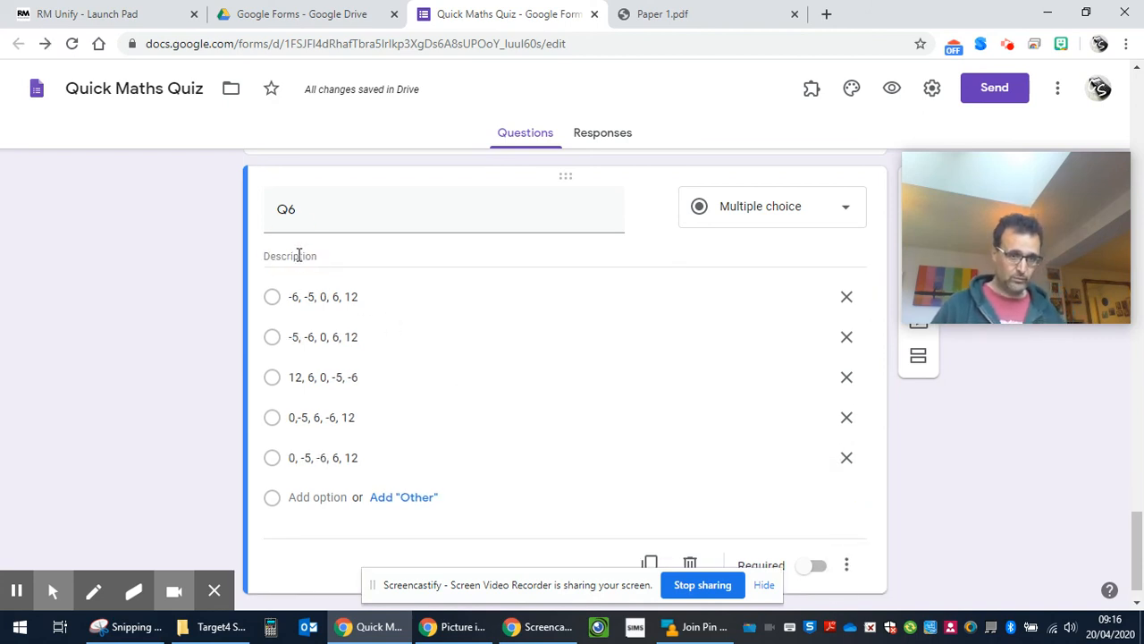
pyautogui.click(294, 256)
pyautogui.write('W')
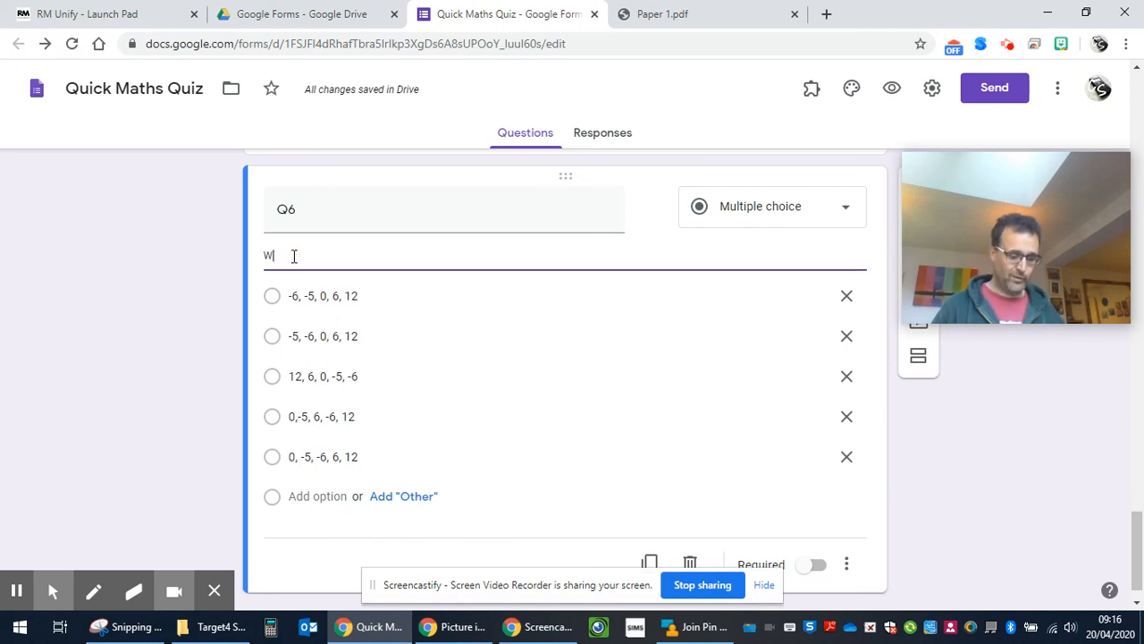
pyautogui.write('hish is')
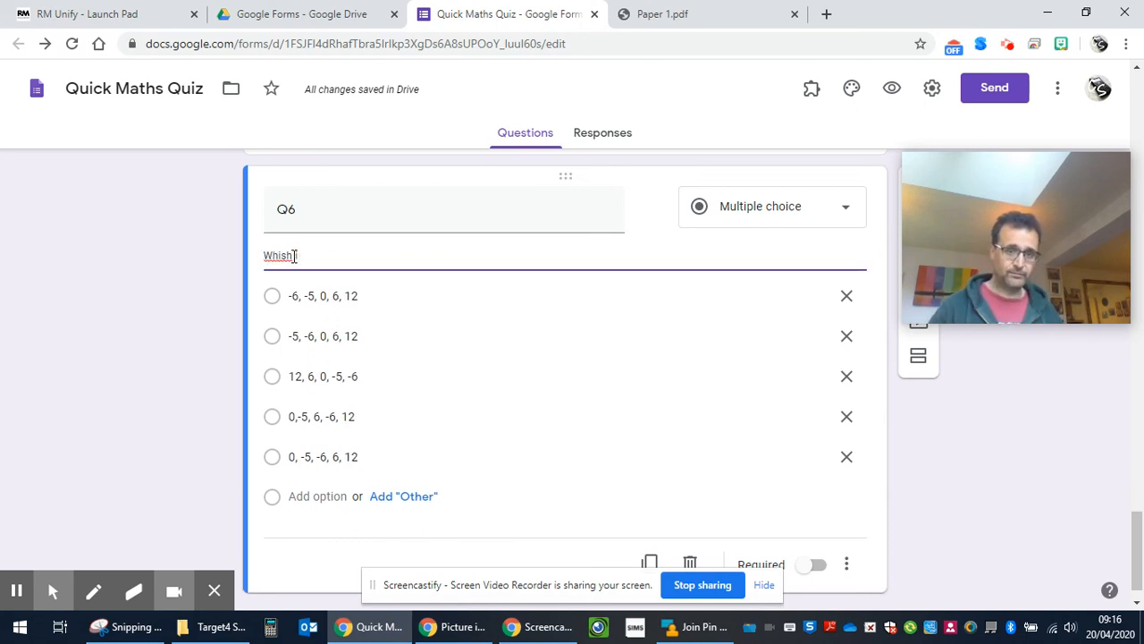
pyautogui.press('BackSpace')
pyautogui.press('BackSpace')
pyautogui.write('h')
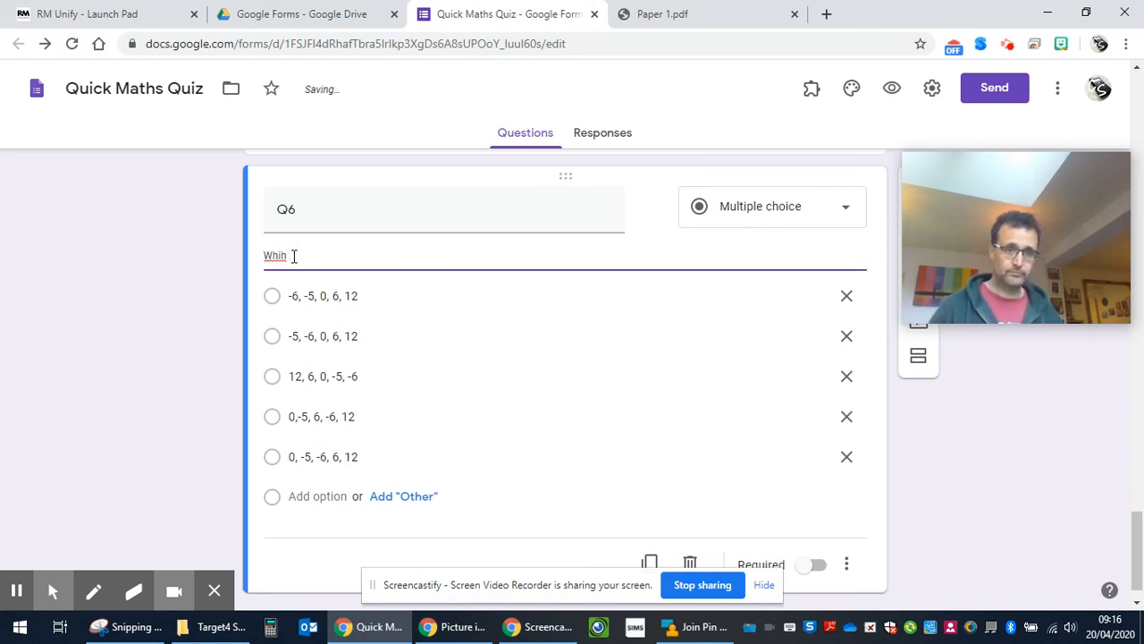
pyautogui.press('BackSpace')
pyautogui.write('ch is in o')
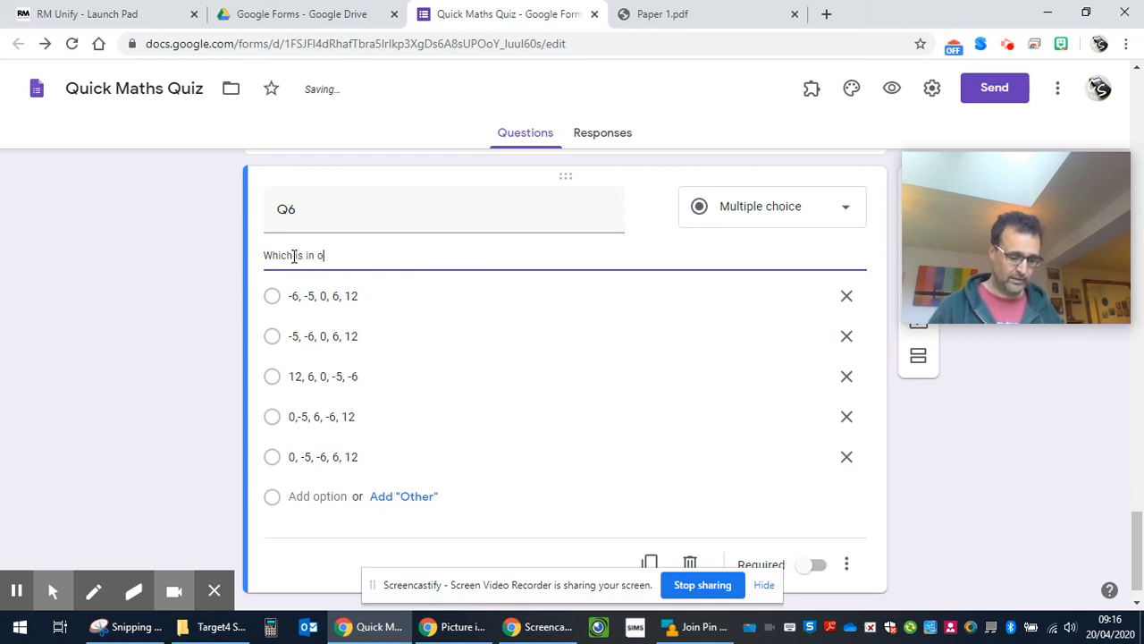
pyautogui.write('rder')
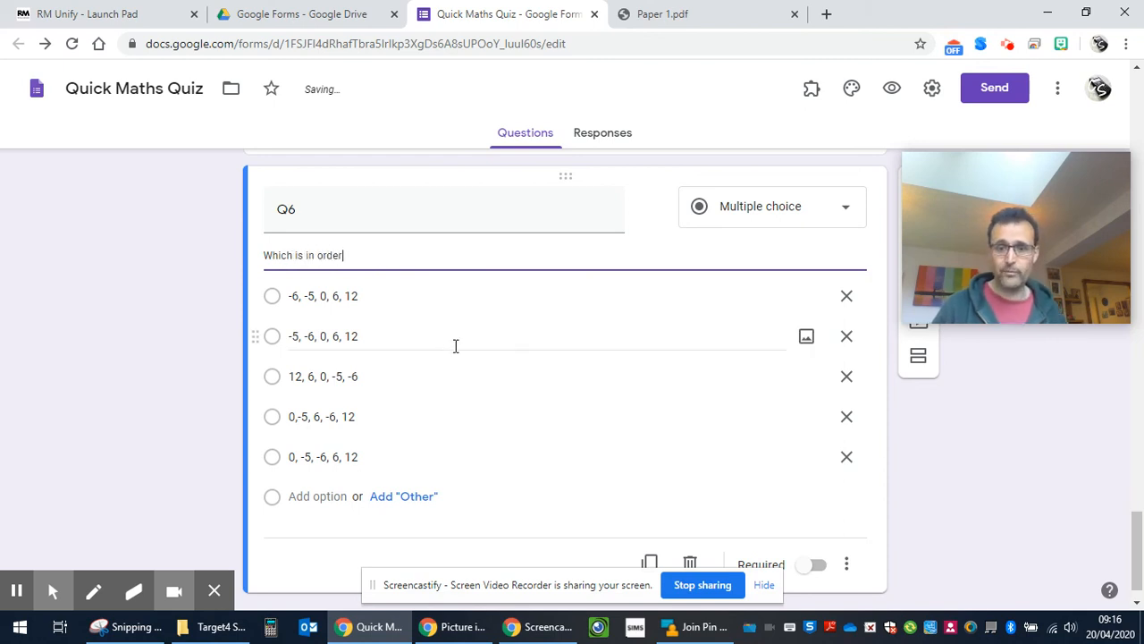
# Step: Turn on shuffled option order for the Q6 multiple choice question
pyautogui.click(843, 566)
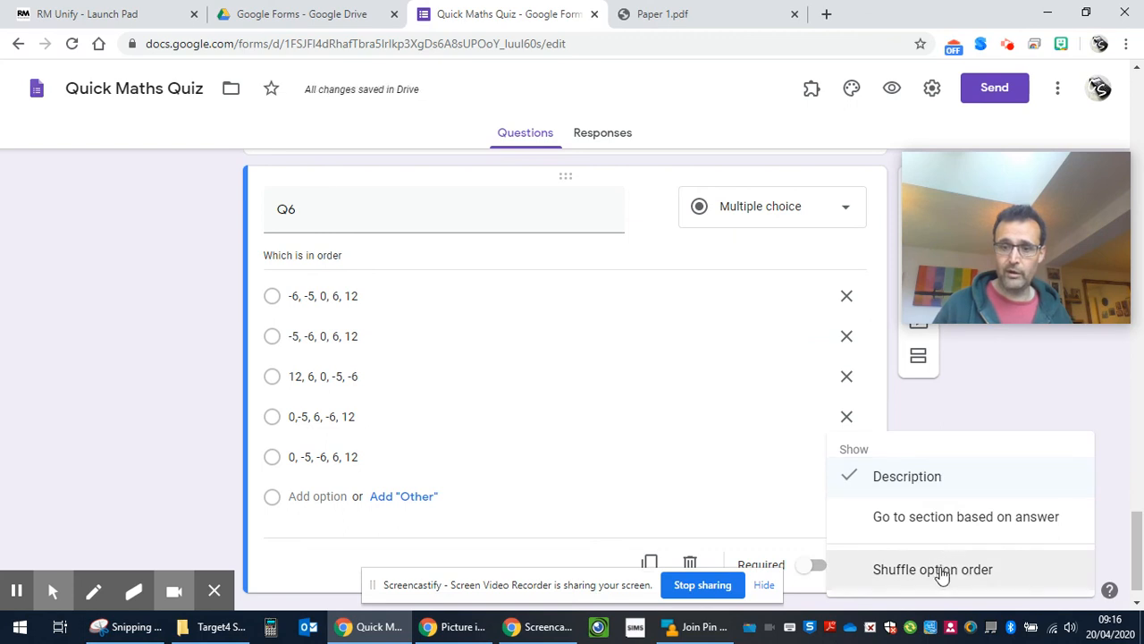
pyautogui.click(939, 570)
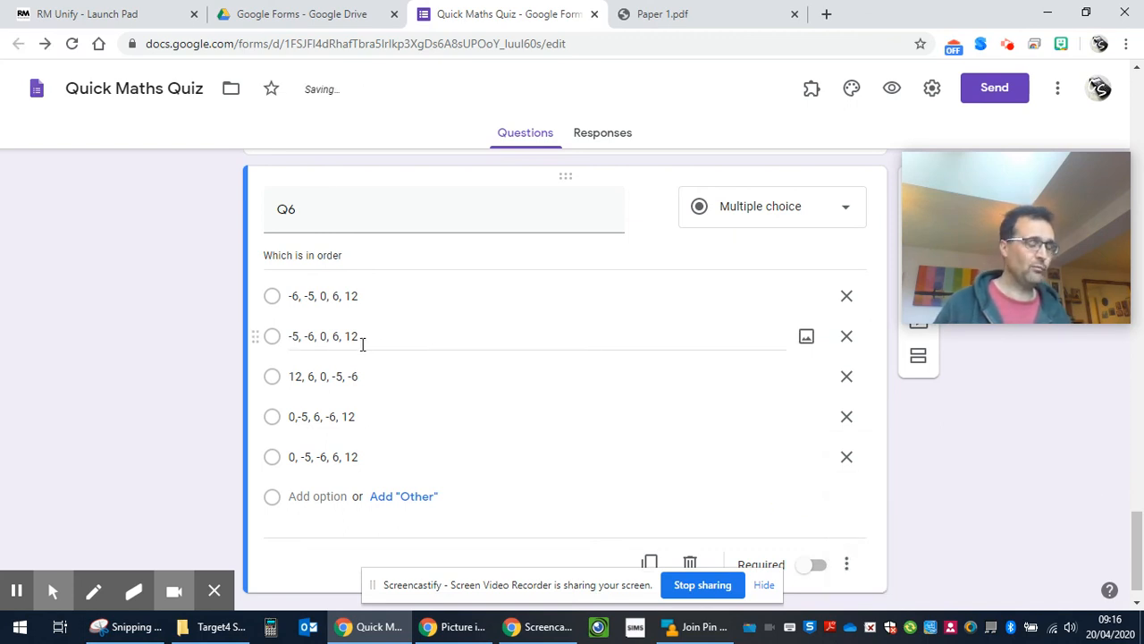